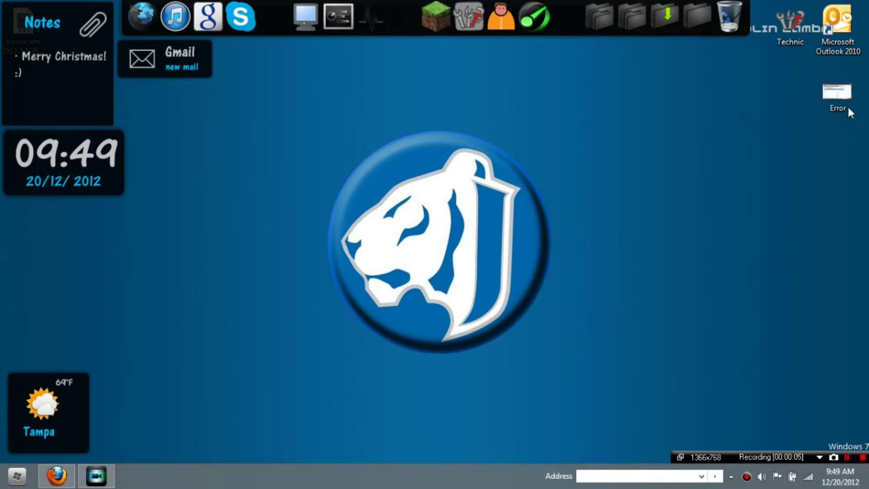
Step: Open the Error screenshot from the desktop, maximize its window and enlarge the image to 373%
{"action": "double_click", "coordinate": [844, 100]}
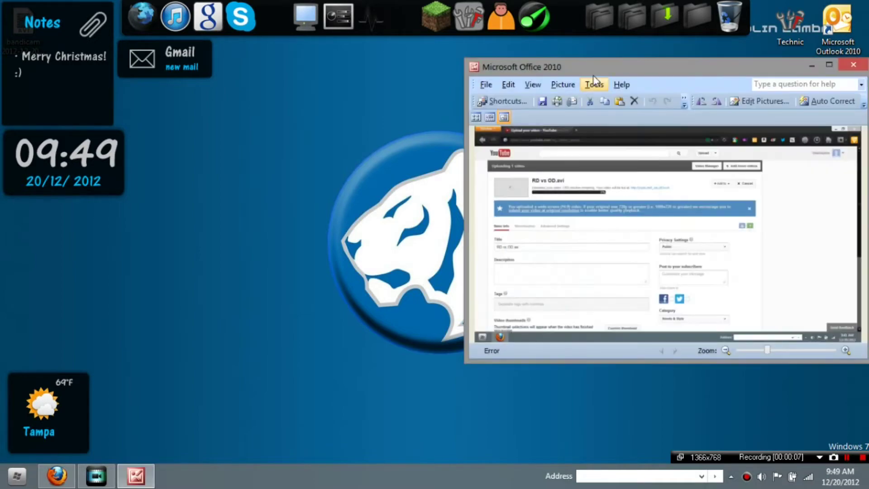
{"action": "left_click_drag", "start_coordinate": [588, 66], "coordinate": [383, 1]}
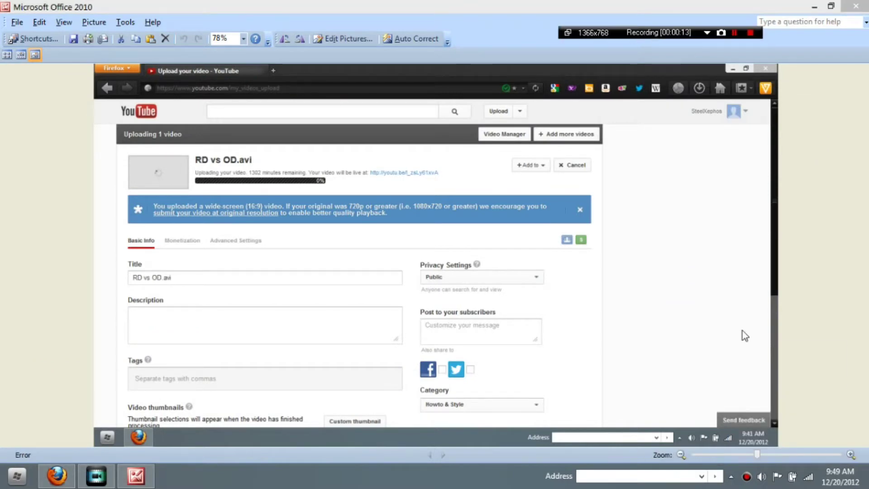
{"action": "left_click_drag", "start_coordinate": [756, 454], "coordinate": [811, 454]}
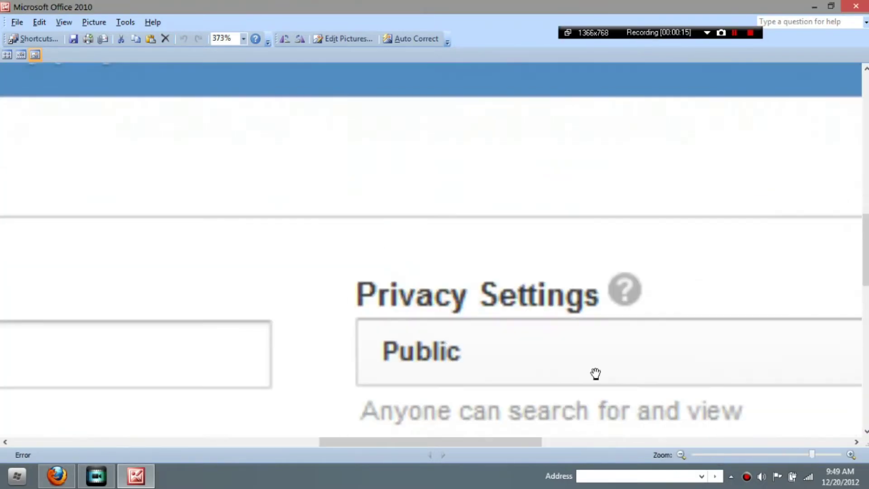
Step: Examine the blue notice about wide-screen video and original resolution in the enlarged YouTube upload screenshot
{"action": "left_click_drag", "start_coordinate": [596, 373], "coordinate": [741, 327]}
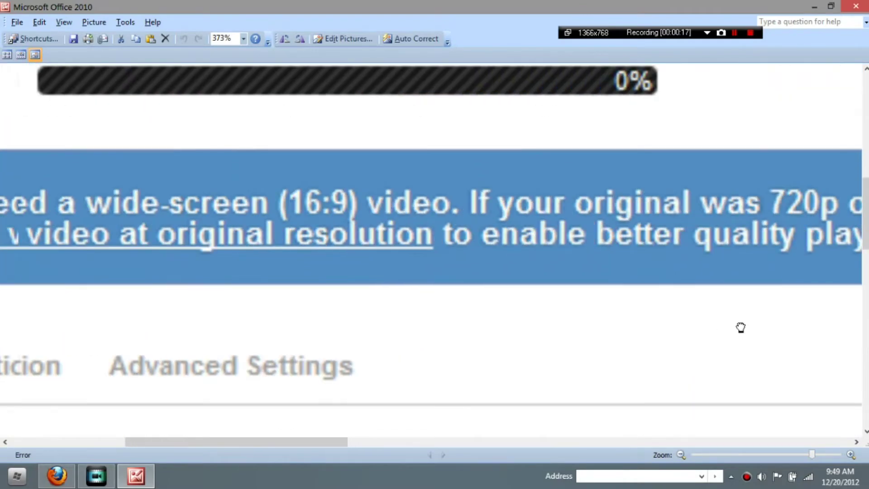
{"action": "left_click_drag", "start_coordinate": [509, 365], "coordinate": [650, 374]}
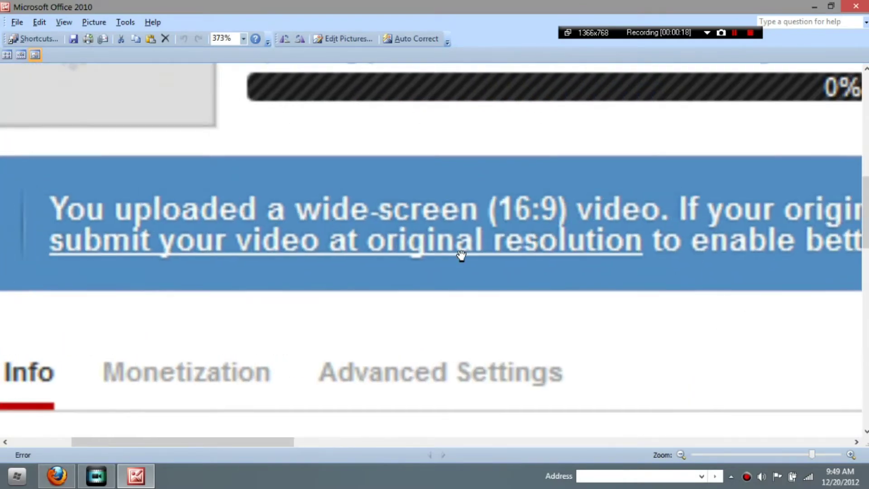
{"action": "left_click_drag", "start_coordinate": [528, 297], "coordinate": [337, 297]}
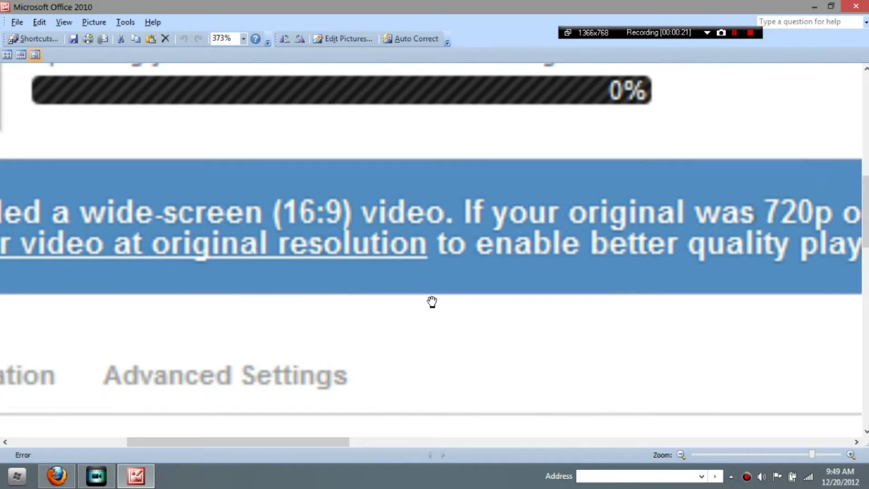
{"action": "left_click_drag", "start_coordinate": [432, 301], "coordinate": [251, 289]}
{"action": "left_click_drag", "start_coordinate": [382, 285], "coordinate": [298, 287]}
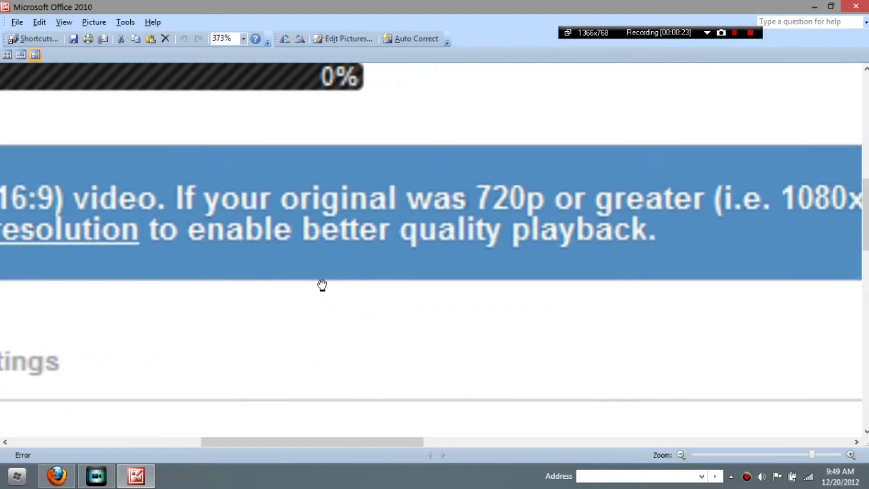
{"action": "left_click_drag", "start_coordinate": [474, 273], "coordinate": [363, 283]}
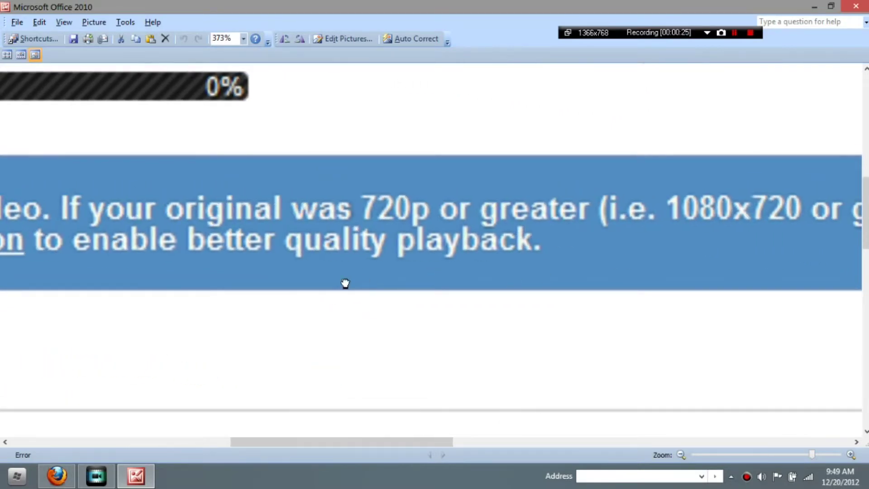
{"action": "left_click_drag", "start_coordinate": [601, 278], "coordinate": [388, 277]}
{"action": "left_click_drag", "start_coordinate": [574, 281], "coordinate": [376, 284]}
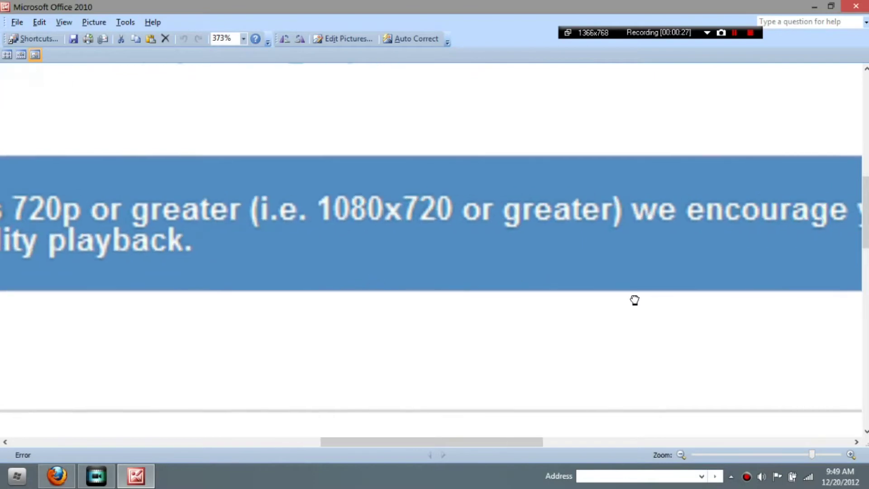
{"action": "left_click_drag", "start_coordinate": [634, 300], "coordinate": [815, 136]}
{"action": "left_click_drag", "start_coordinate": [9, 154], "coordinate": [363, 299]}
{"action": "left_click_drag", "start_coordinate": [527, 291], "coordinate": [314, 291]}
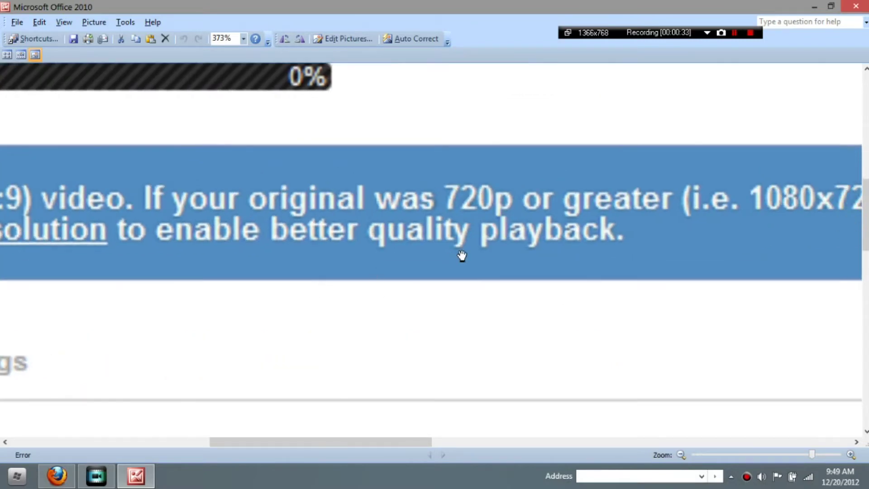
Step: Restore the Error image window to its smaller size and close it
{"action": "double_click", "coordinate": [572, 8]}
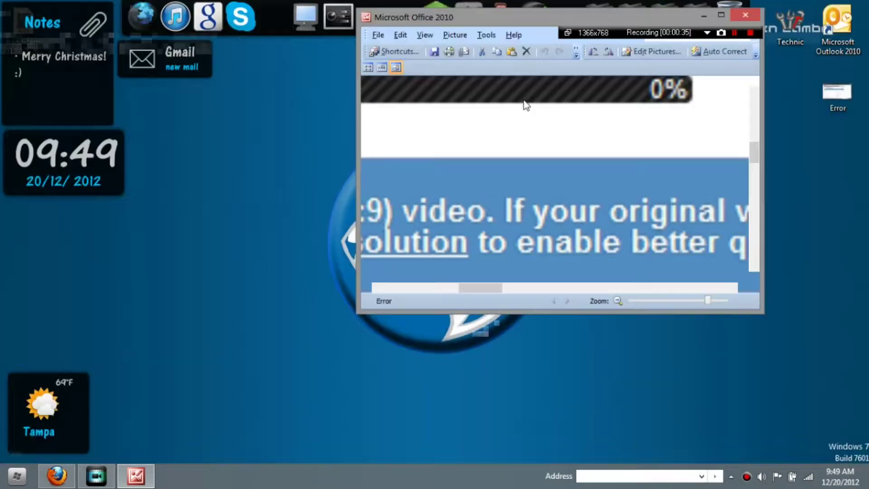
{"action": "left_click", "coordinate": [676, 120]}
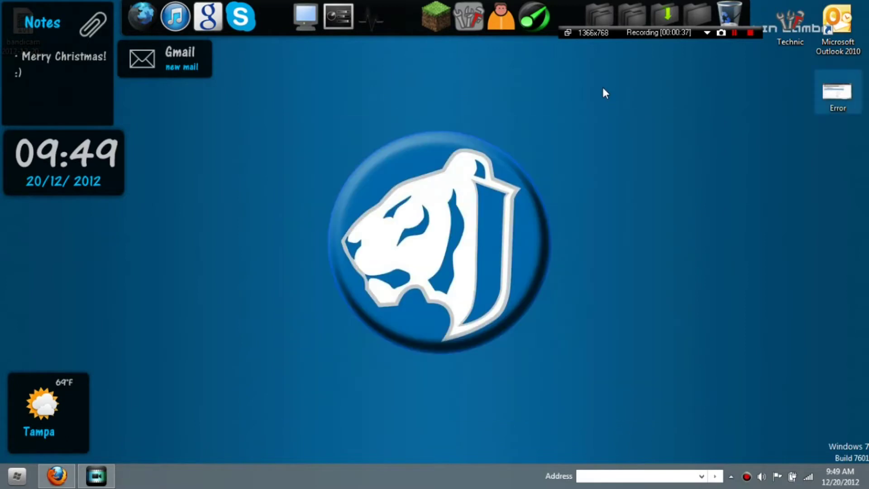
{"action": "left_click_drag", "start_coordinate": [655, 33], "coordinate": [643, 66]}
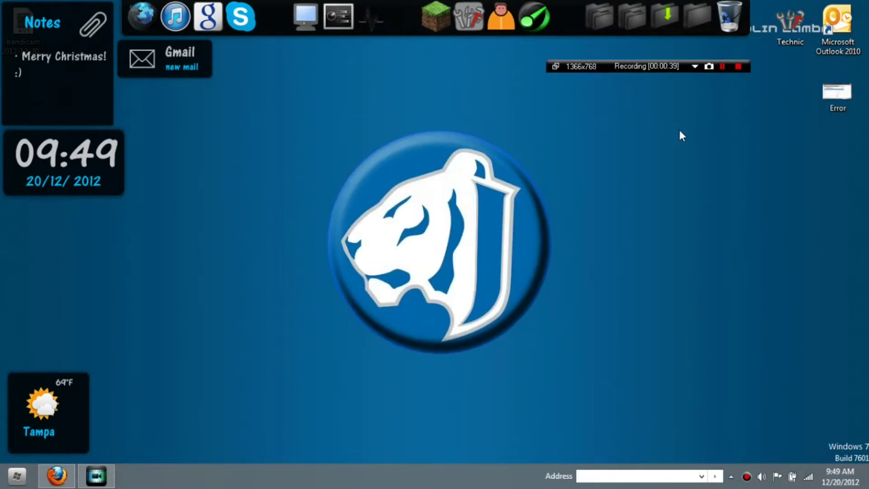
Step: Switch to Firefox, review YouTube's advanced encoding specifications for container, codecs and frame rates, and minimize the browser
{"action": "left_click", "coordinate": [57, 475]}
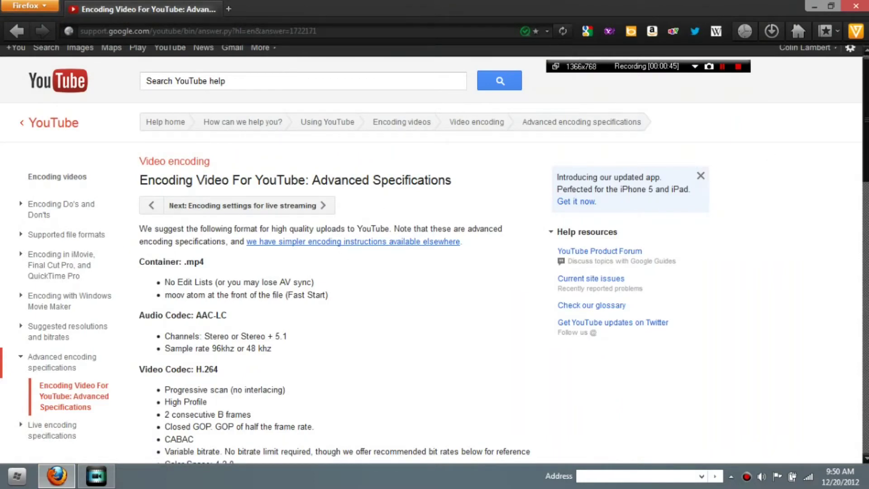
{"action": "scroll", "coordinate": [549, 140], "scroll_direction": "down", "scroll_amount": 3}
{"action": "scroll", "coordinate": [866, 207], "scroll_direction": "down", "scroll_amount": 3}
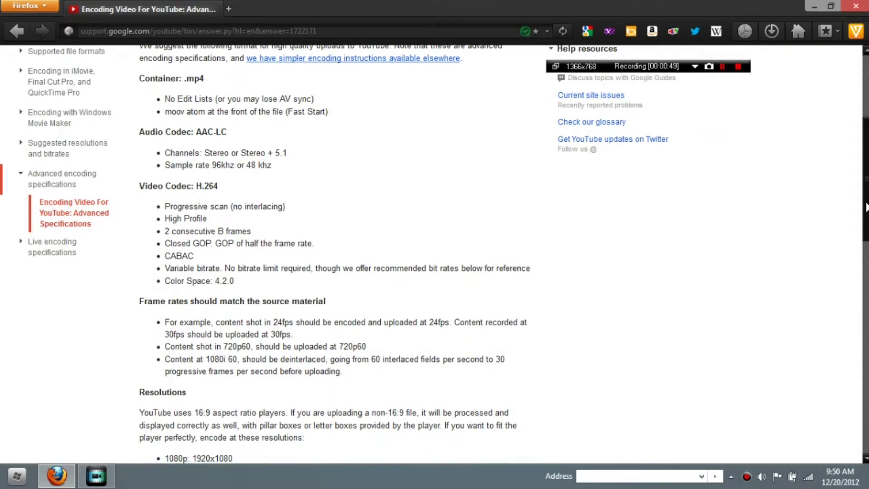
{"action": "left_click", "coordinate": [813, 6]}
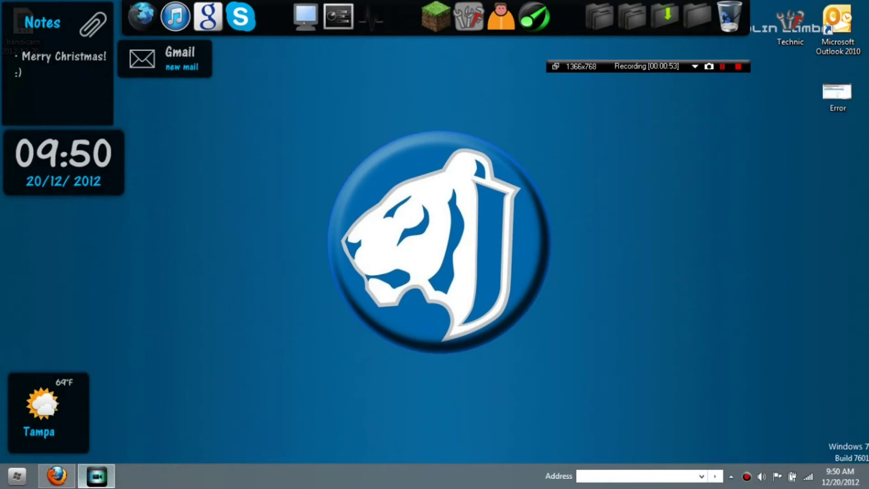
Step: Switch to PowerDirector and place Aerial.jpg, birdbath.mpo and Tulips.jpg on the first video track, inserting the tulips without overwriting
{"action": "left_click", "coordinate": [100, 480]}
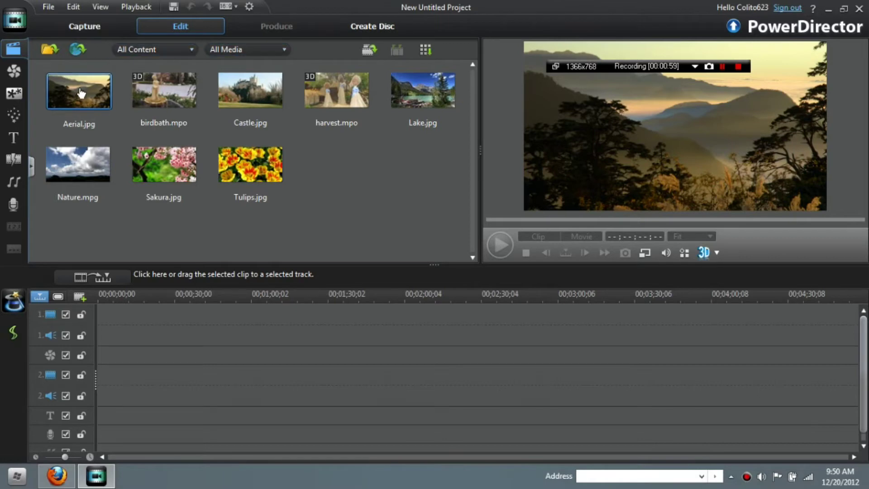
{"action": "left_click_drag", "start_coordinate": [81, 94], "coordinate": [101, 313]}
{"action": "left_click_drag", "start_coordinate": [184, 122], "coordinate": [114, 311]}
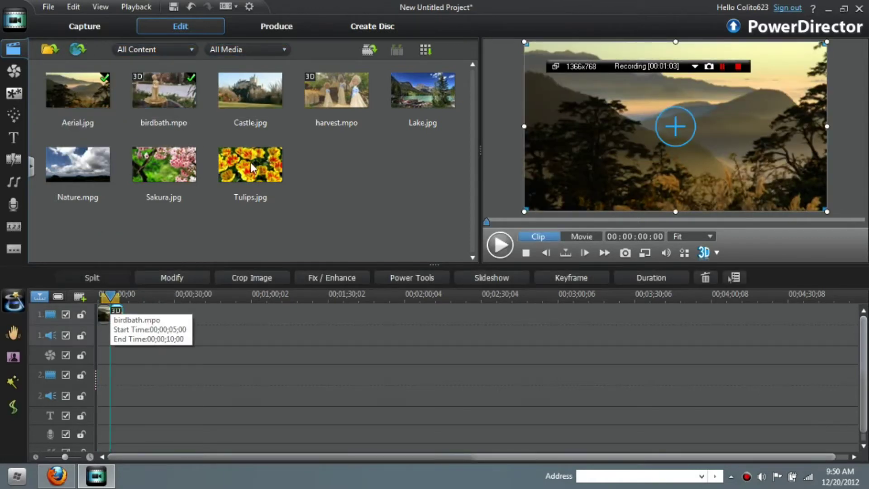
{"action": "left_click_drag", "start_coordinate": [252, 168], "coordinate": [121, 328]}
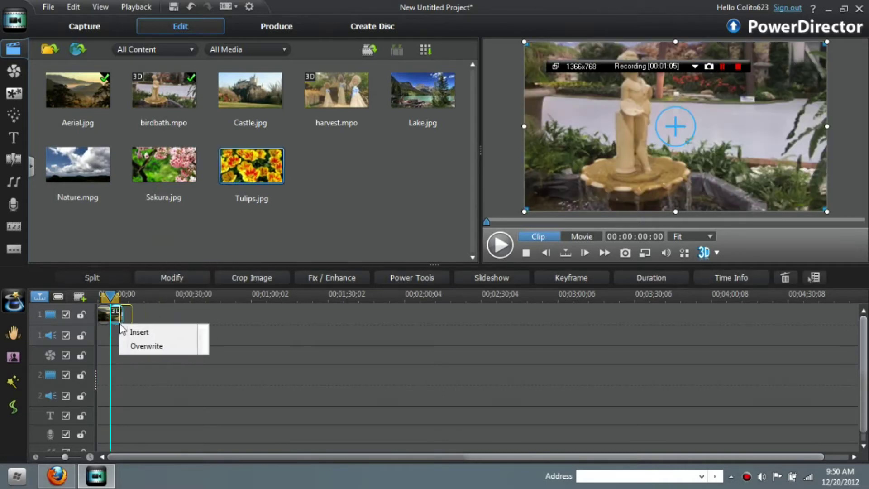
{"action": "left_click", "coordinate": [144, 331]}
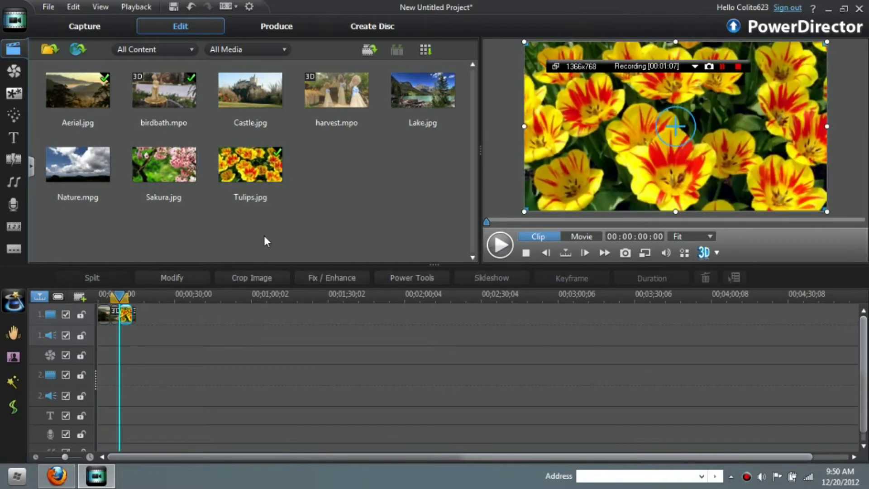
Step: Preview the movie briefly from the start of the timeline and pause playback
{"action": "left_click", "coordinate": [101, 295]}
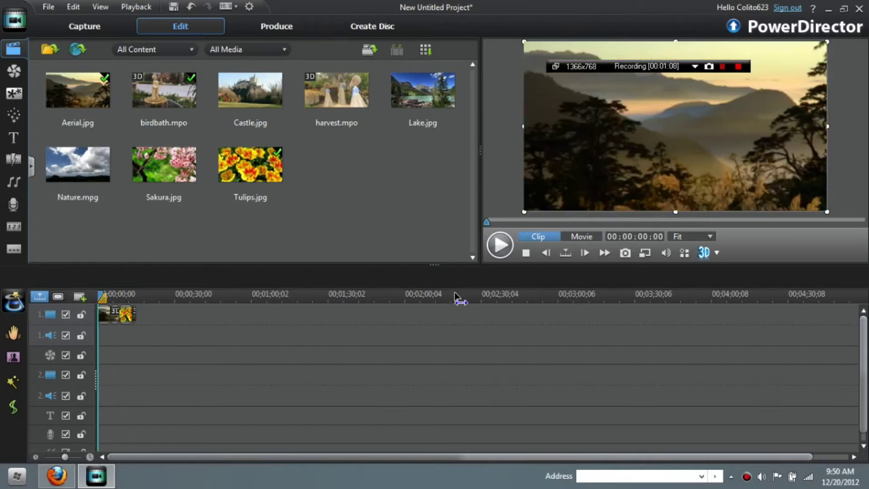
{"action": "left_click", "coordinate": [499, 245]}
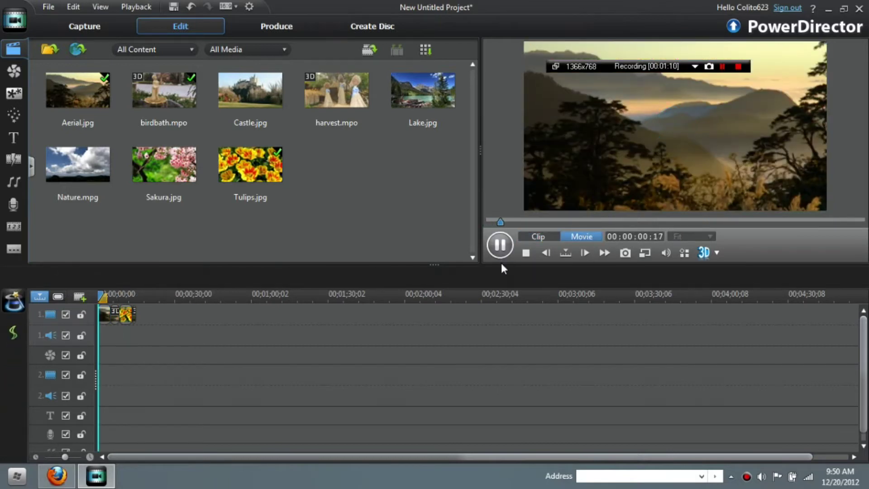
{"action": "left_click", "coordinate": [500, 246]}
{"action": "left_click", "coordinate": [340, 107]}
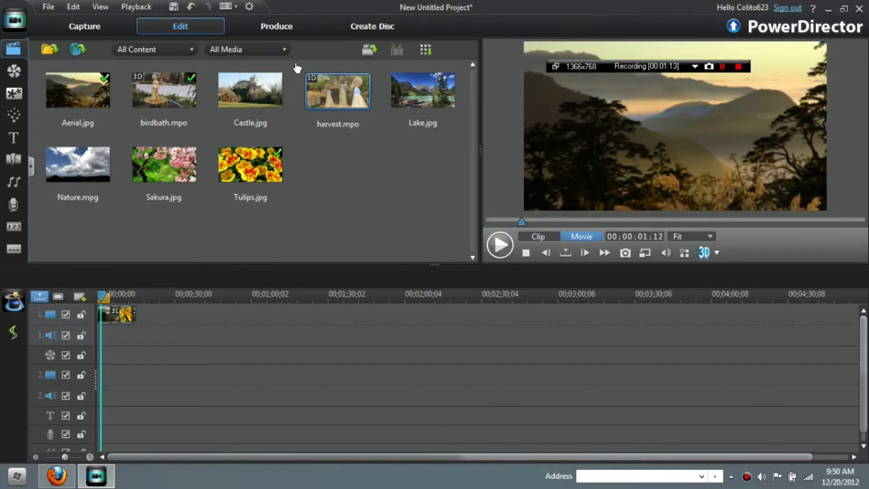
Step: Set up production of a standard 2D MPEG-4 file with the Custom profile type
{"action": "left_click", "coordinate": [271, 27]}
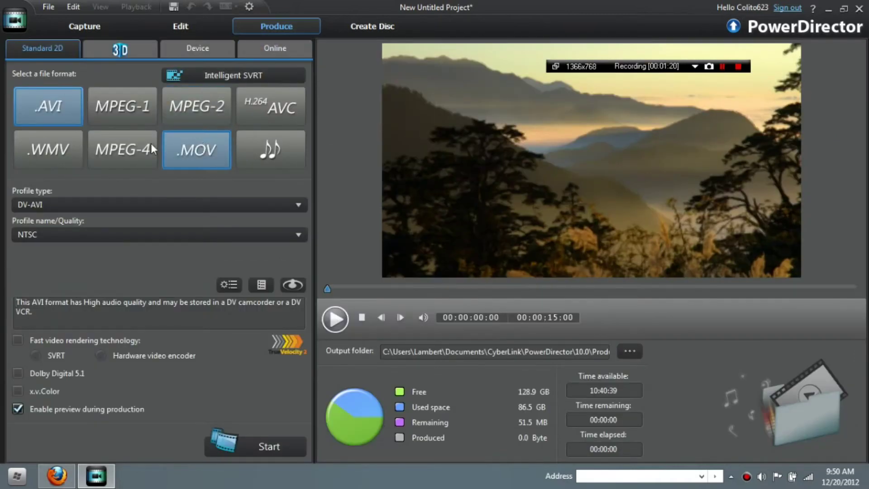
{"action": "left_click", "coordinate": [151, 145]}
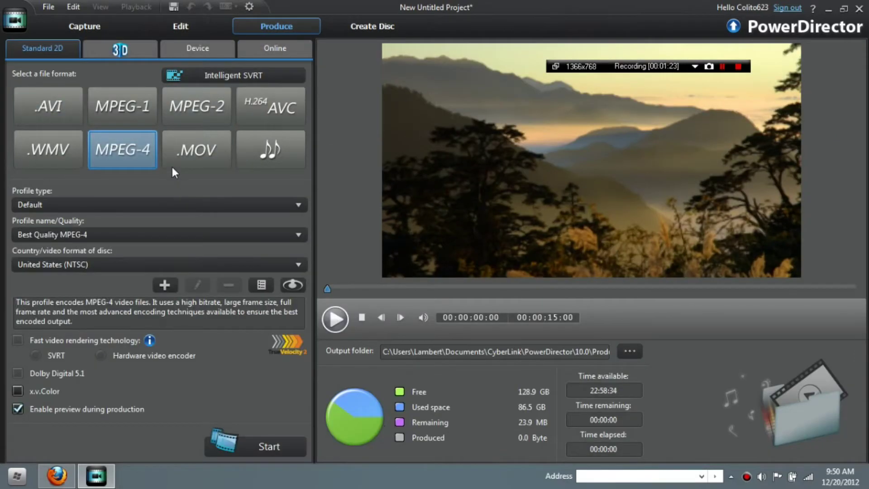
{"action": "left_click", "coordinate": [263, 45]}
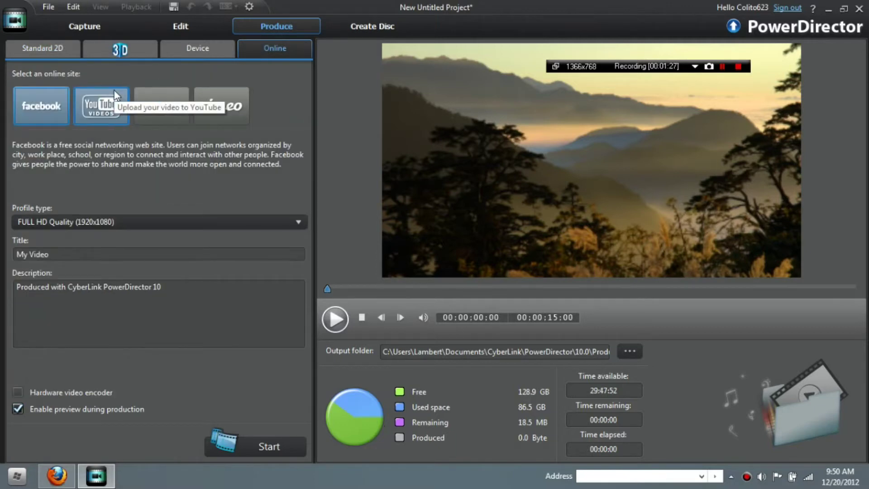
{"action": "left_click", "coordinate": [54, 52]}
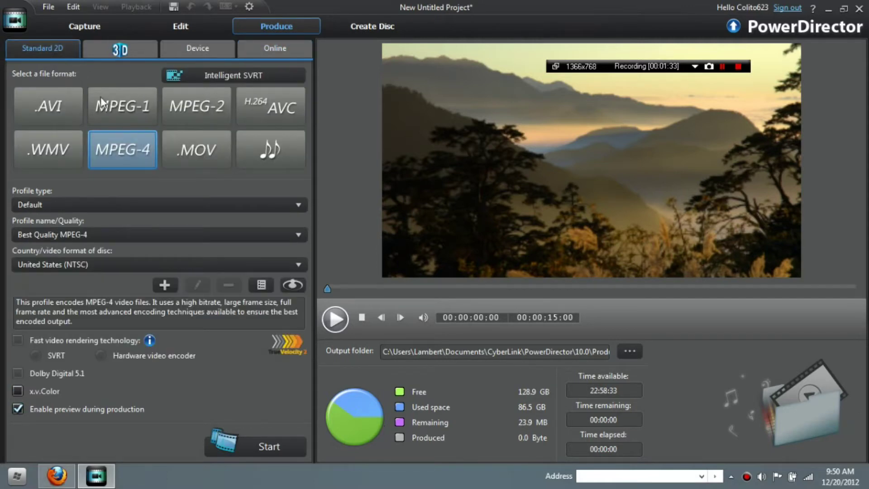
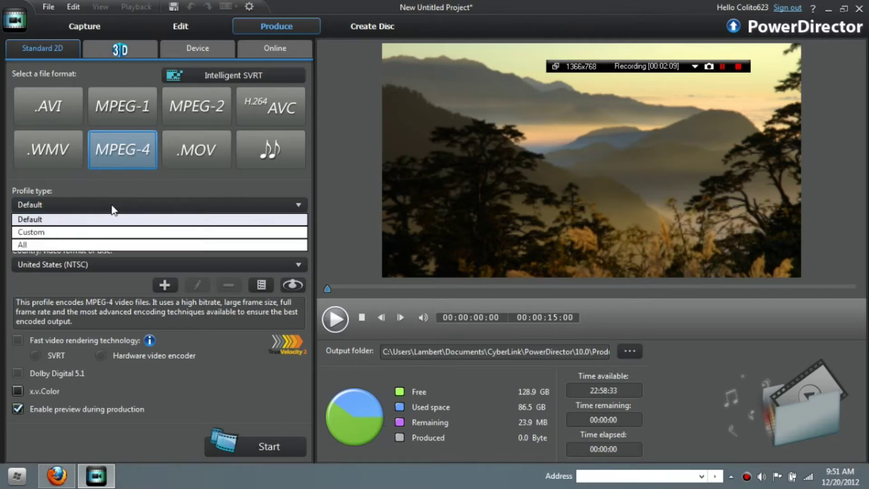
{"action": "left_click", "coordinate": [97, 232]}
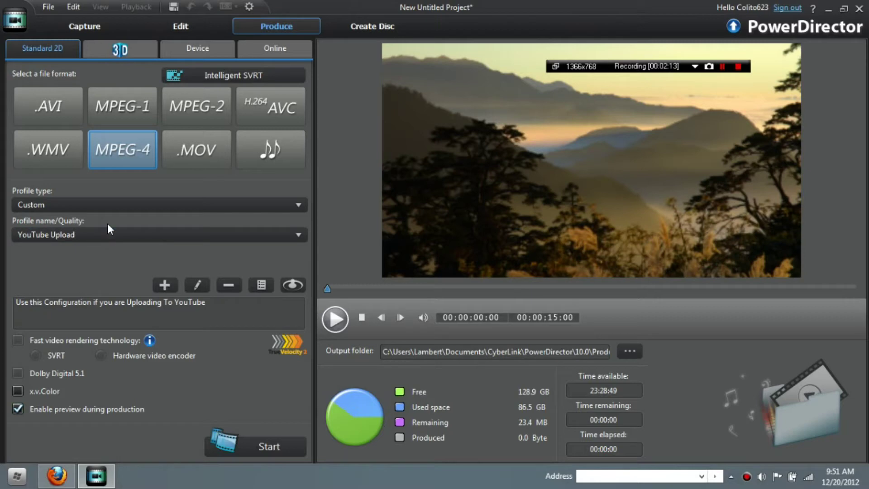
Step: Review the video and audio properties of the YouTube Upload profile and close the details
{"action": "left_click", "coordinate": [105, 231]}
{"action": "left_click", "coordinate": [119, 235]}
{"action": "left_click", "coordinate": [261, 284]}
{"action": "left_click_drag", "start_coordinate": [361, 136], "coordinate": [157, 98]}
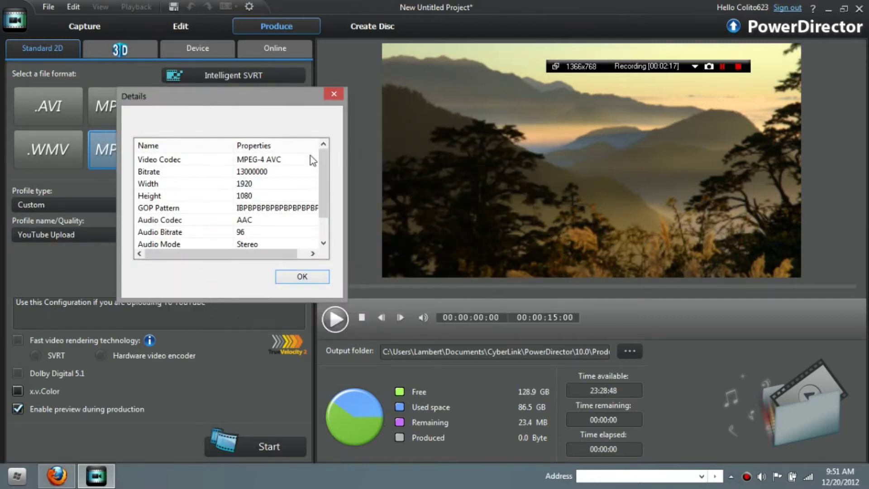
{"action": "left_click_drag", "start_coordinate": [322, 161], "coordinate": [321, 194]}
{"action": "left_click", "coordinate": [291, 281]}
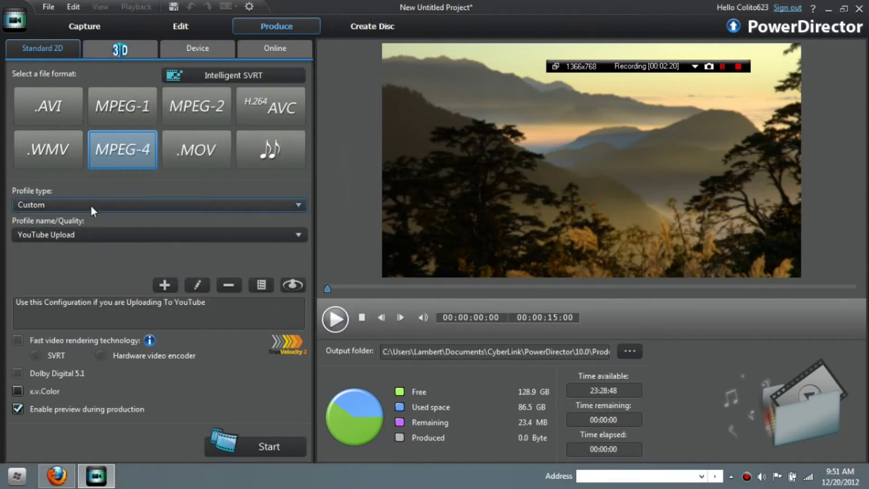
Step: Start a new custom quality profile named "Test" with the description "For YouTube Video"
{"action": "left_click", "coordinate": [91, 205]}
{"action": "left_click", "coordinate": [90, 231]}
{"action": "left_click", "coordinate": [164, 285]}
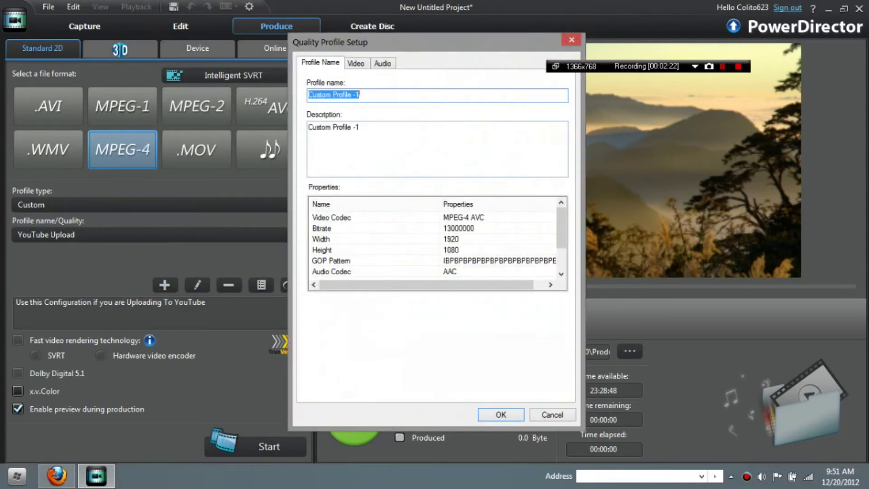
{"action": "key", "text": "BackSpace"}
{"action": "type", "text": "Test"}
{"action": "left_click_drag", "start_coordinate": [360, 127], "coordinate": [208, 126]}
{"action": "key", "text": "BackSpace"}
{"action": "type", "text": "For"}
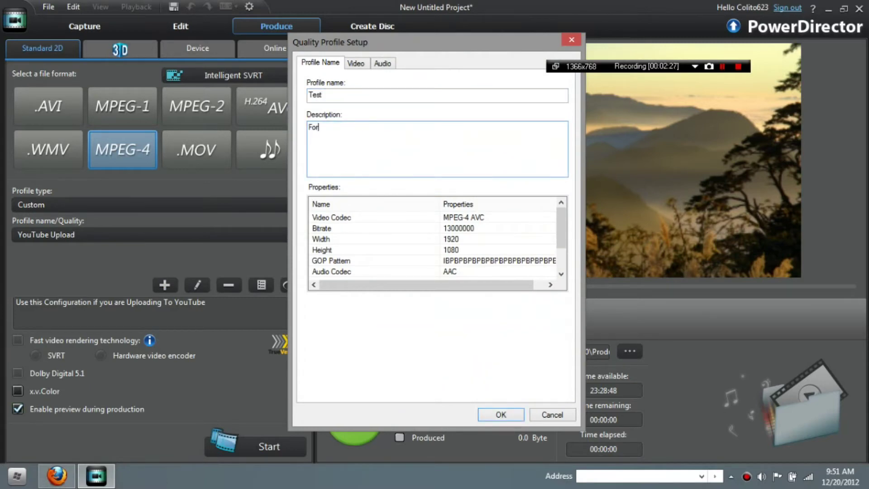
{"action": "type", "text": " YouTube Video"}
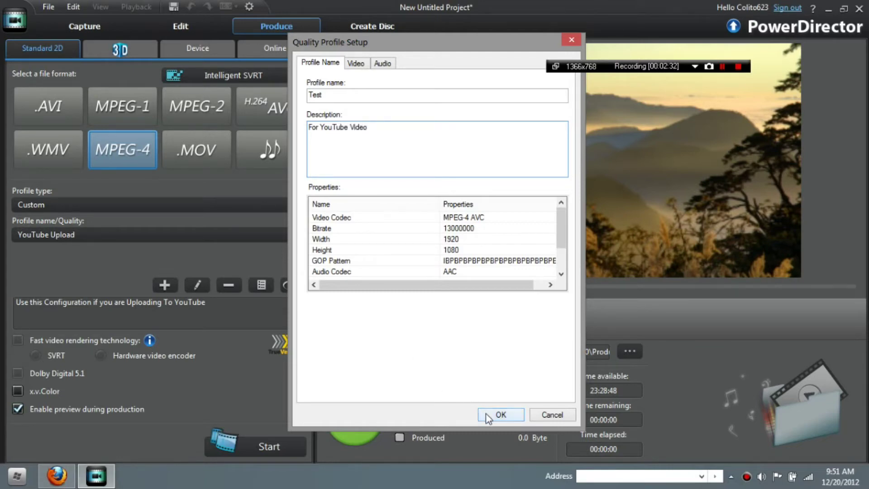
Step: Check the new profile's video settings alongside YouTube's encoding page in Firefox, and save the Test profile
{"action": "left_click", "coordinate": [357, 64]}
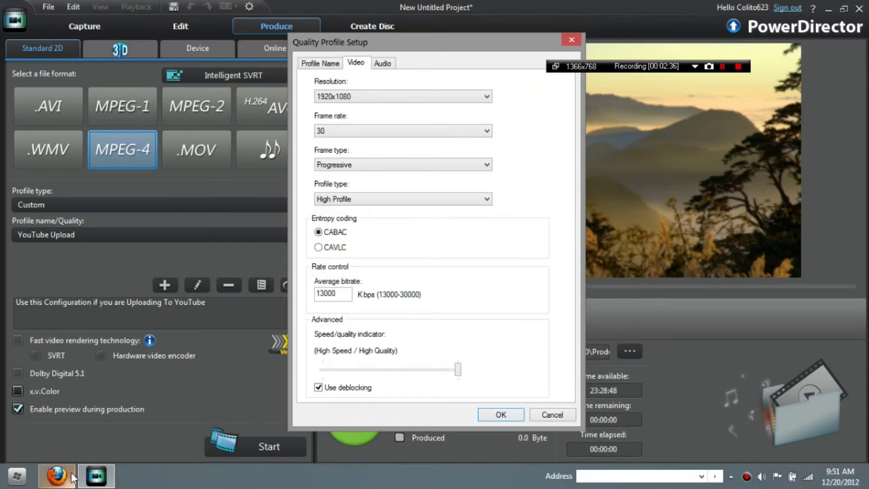
{"action": "left_click", "coordinate": [56, 475]}
{"action": "key", "text": "super+Left"}
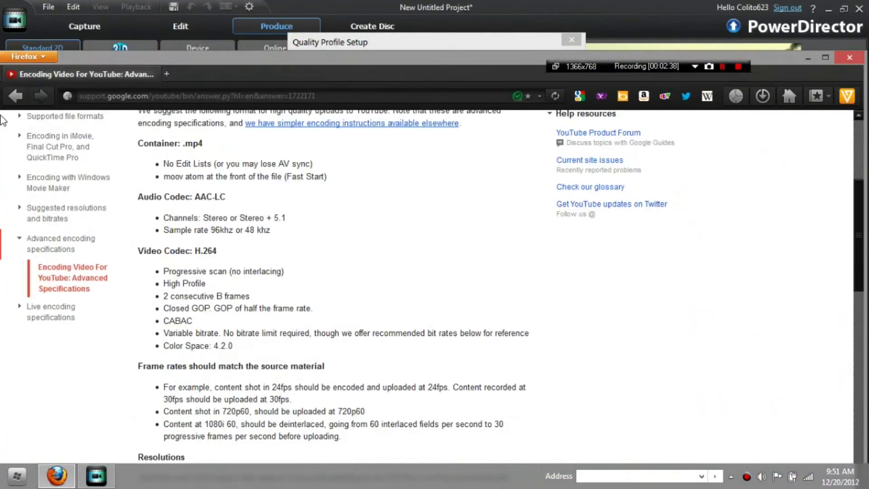
{"action": "left_click", "coordinate": [498, 42]}
{"action": "key", "text": "super+Right"}
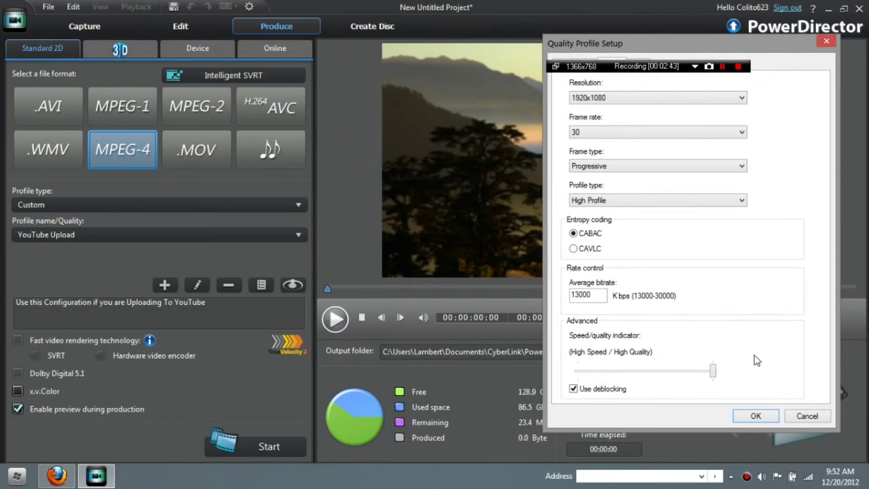
{"action": "left_click", "coordinate": [753, 416]}
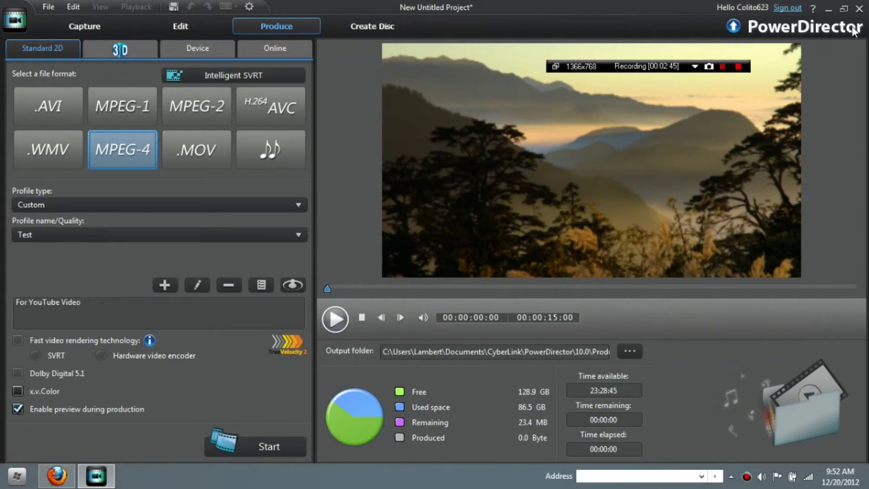
Step: Arrange the Firefox encoding specifications page and the PowerDirector window side by side
{"action": "left_click", "coordinate": [842, 9]}
{"action": "left_click_drag", "start_coordinate": [4, 197], "coordinate": [515, 181]}
{"action": "left_click_drag", "start_coordinate": [760, 10], "coordinate": [866, 50]}
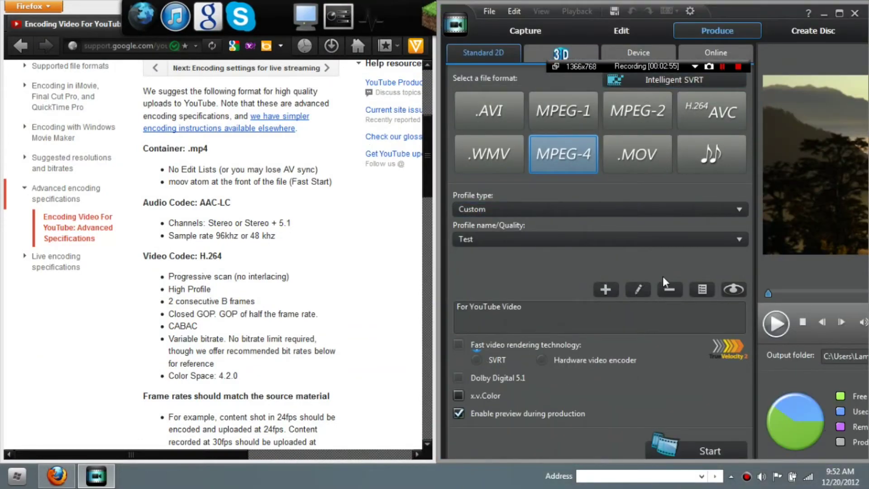
Step: Review the Test profile's details, and open the profile for editing beside YouTube's specifications
{"action": "left_click", "coordinate": [692, 284]}
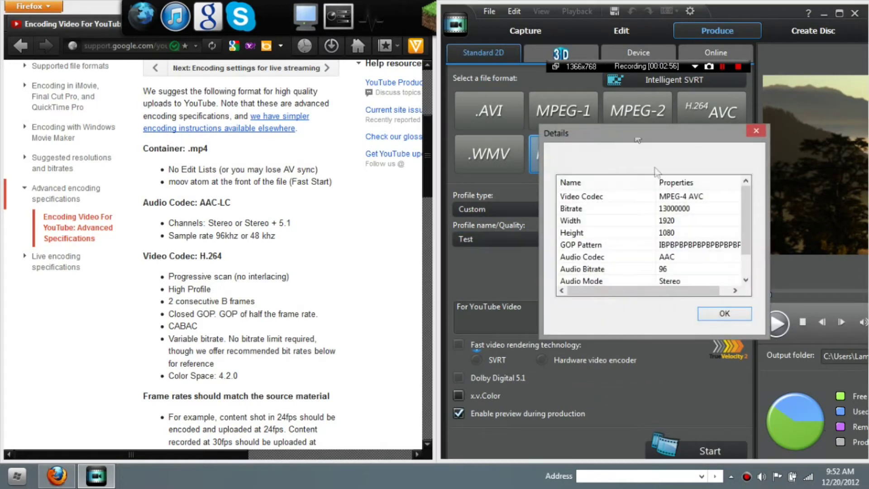
{"action": "left_click", "coordinate": [743, 316]}
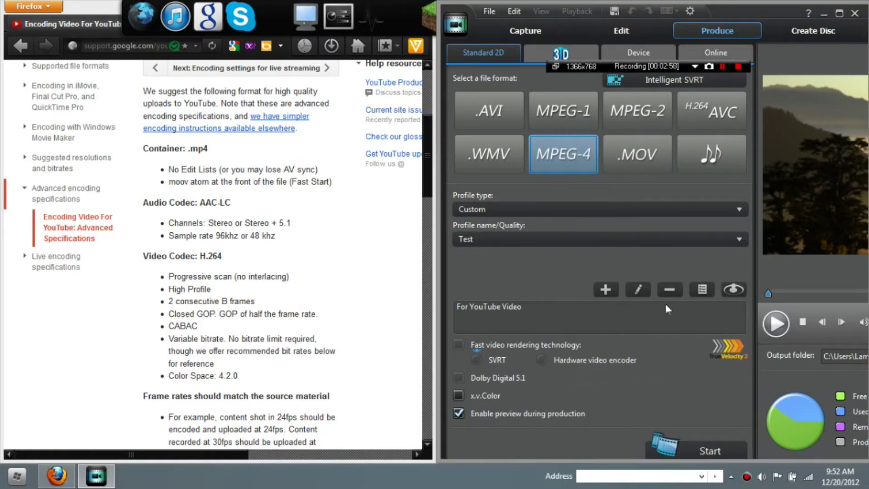
{"action": "left_click", "coordinate": [627, 292]}
{"action": "left_click_drag", "start_coordinate": [599, 43], "coordinate": [652, 42]}
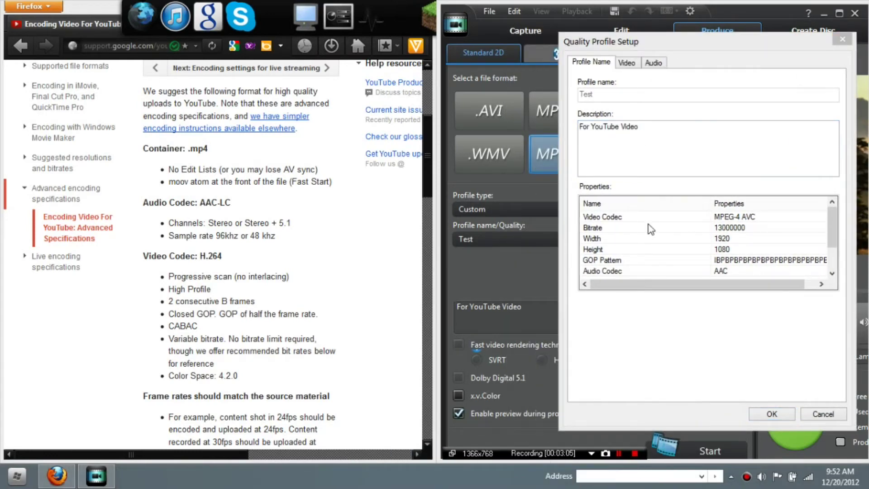
{"action": "left_click", "coordinate": [662, 43]}
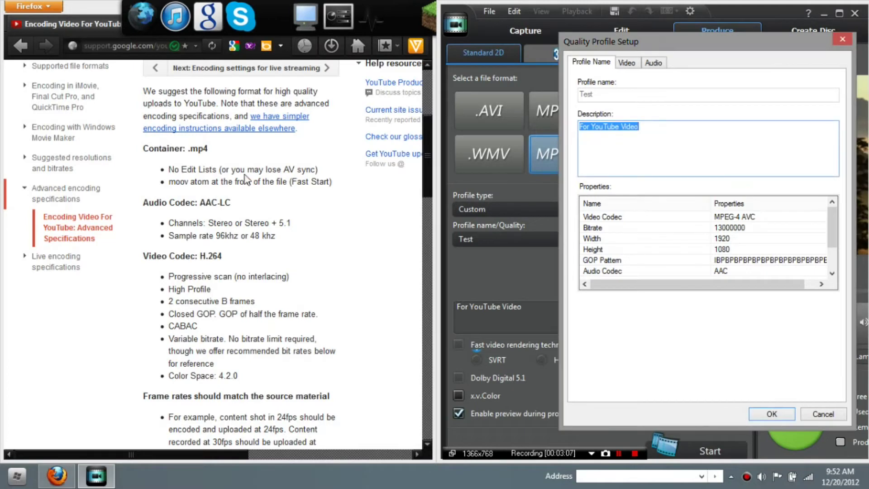
{"action": "left_click_drag", "start_coordinate": [423, 140], "coordinate": [424, 151]}
Step: Examine the Test profile's frame type and frame rate options against YouTube's video specifications
{"action": "left_click", "coordinate": [634, 67]}
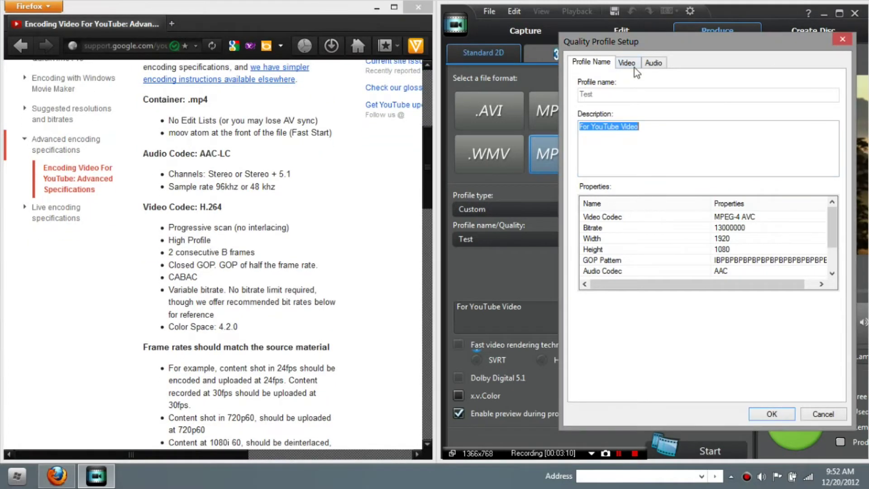
{"action": "left_click", "coordinate": [634, 67]}
{"action": "left_click", "coordinate": [604, 165]}
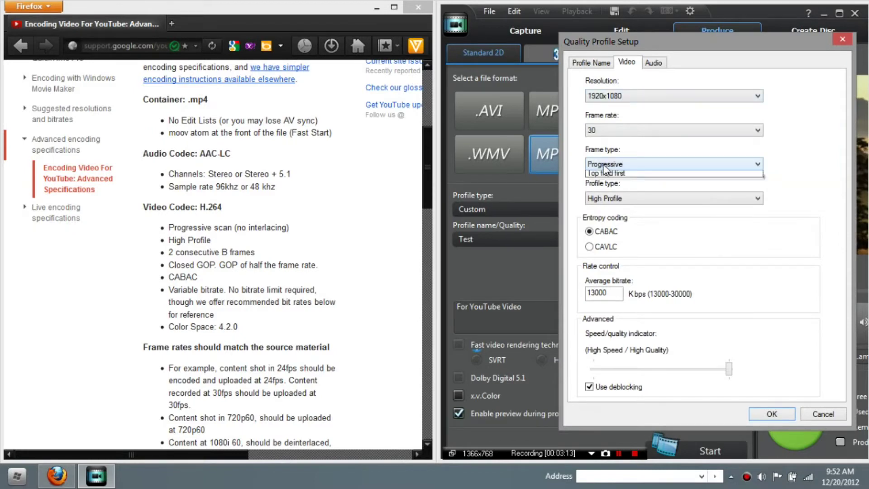
{"action": "left_click", "coordinate": [604, 166]}
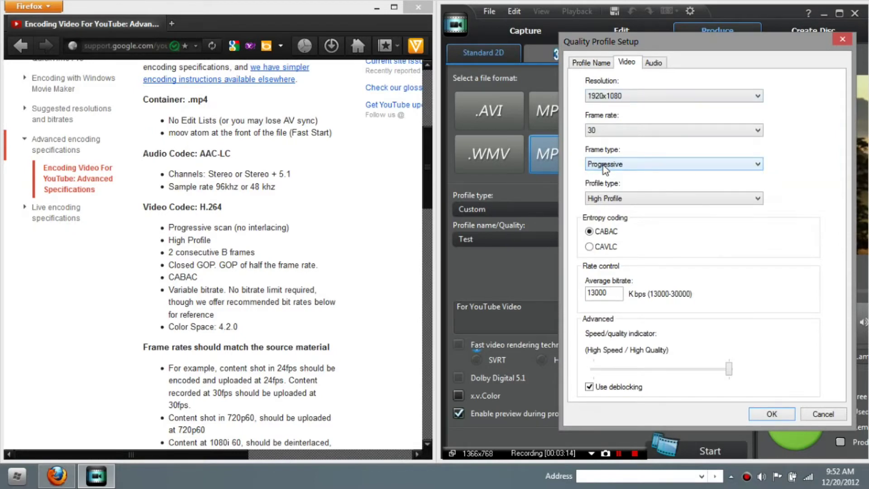
{"action": "left_click", "coordinate": [600, 132]}
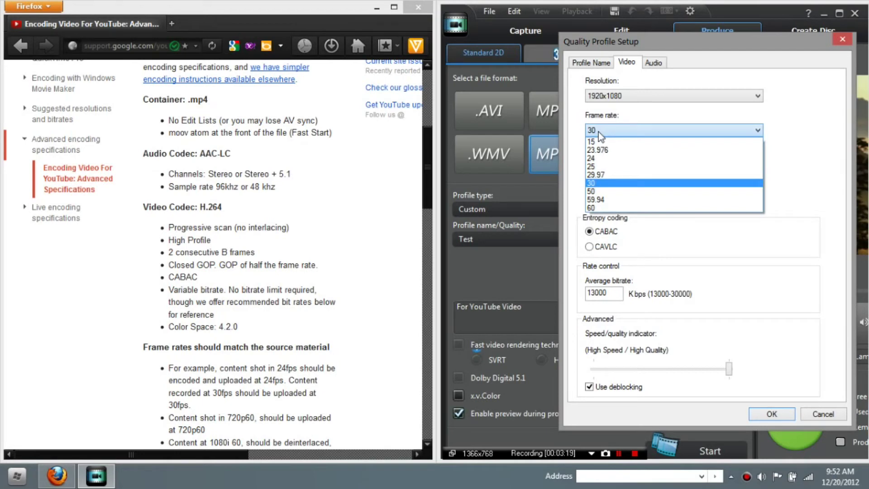
{"action": "left_click", "coordinate": [598, 131]}
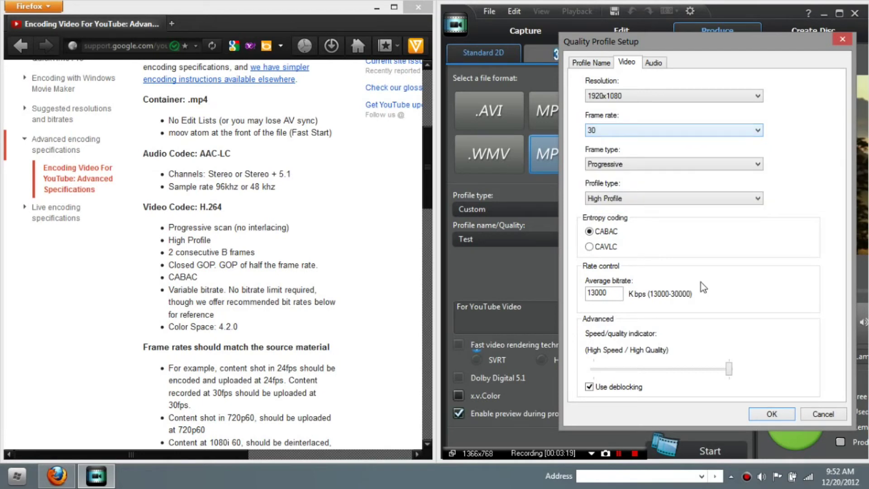
Step: Switch to Bandicam and review its recording format settings, including the available quality values, and close it
{"action": "left_click", "coordinate": [747, 477]}
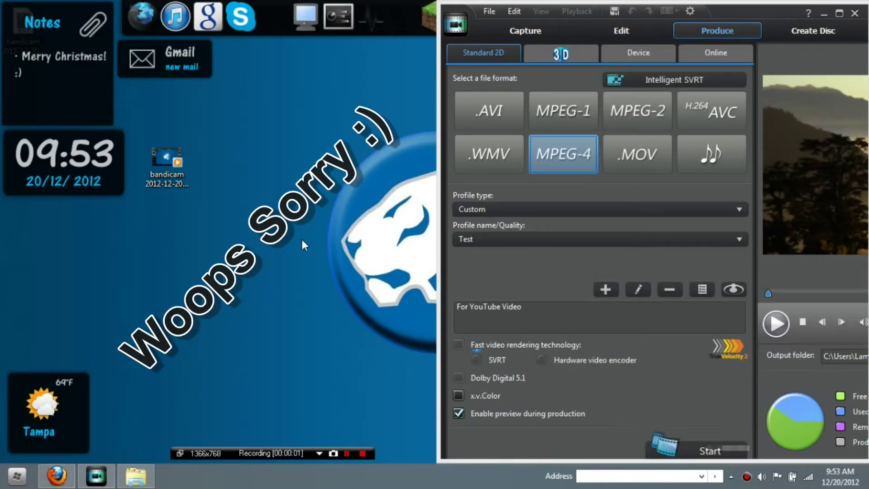
{"action": "left_click", "coordinate": [747, 476]}
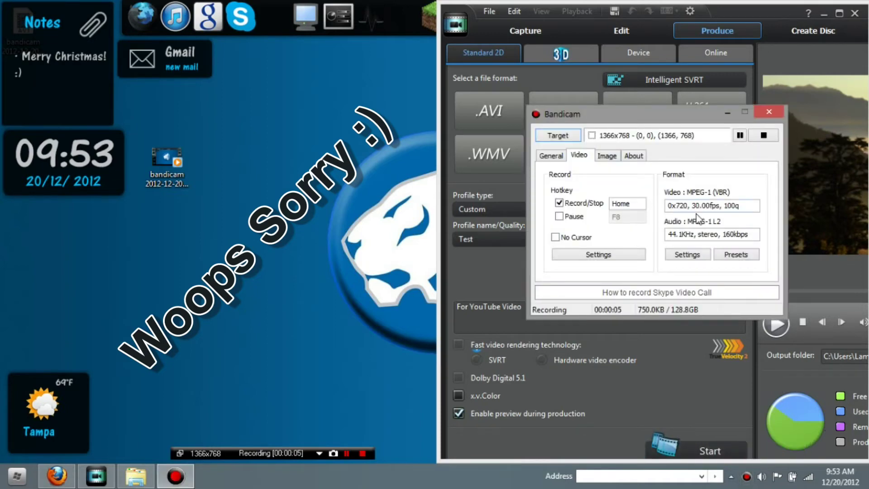
{"action": "left_click", "coordinate": [682, 255]}
{"action": "left_click_drag", "start_coordinate": [664, 110], "coordinate": [620, 105]}
{"action": "left_click", "coordinate": [600, 212]}
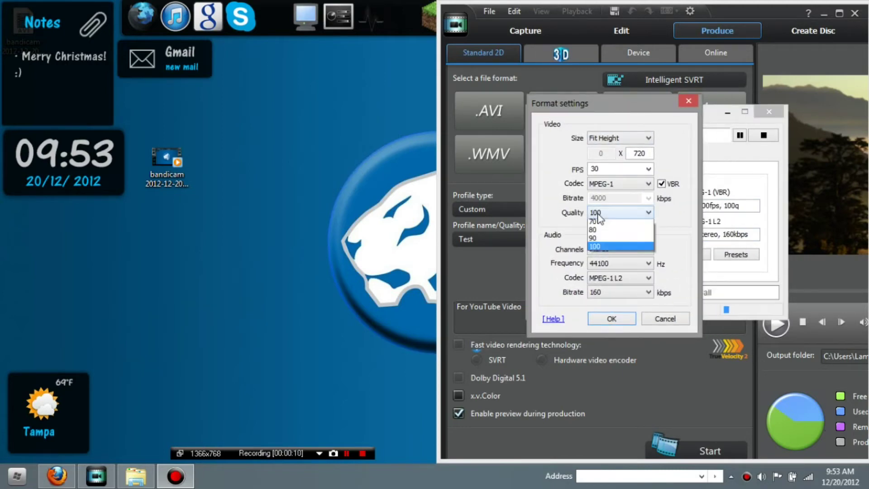
{"action": "left_click", "coordinate": [601, 235]}
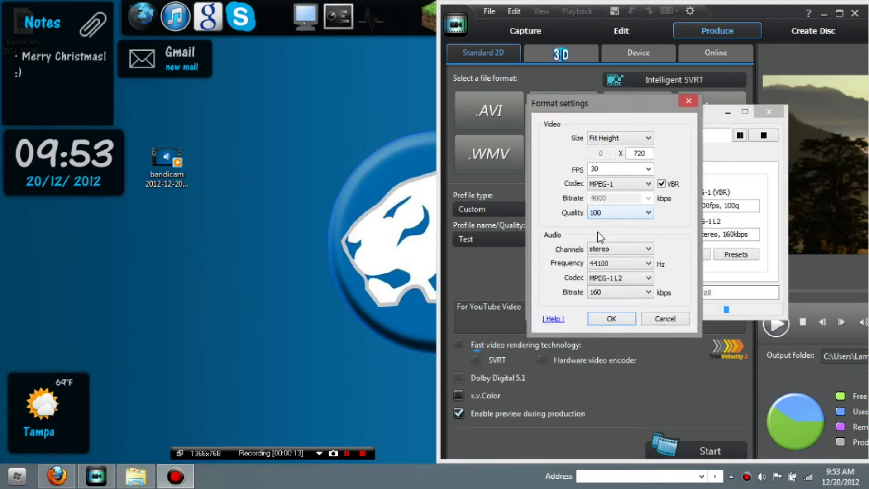
{"action": "left_click", "coordinate": [600, 315]}
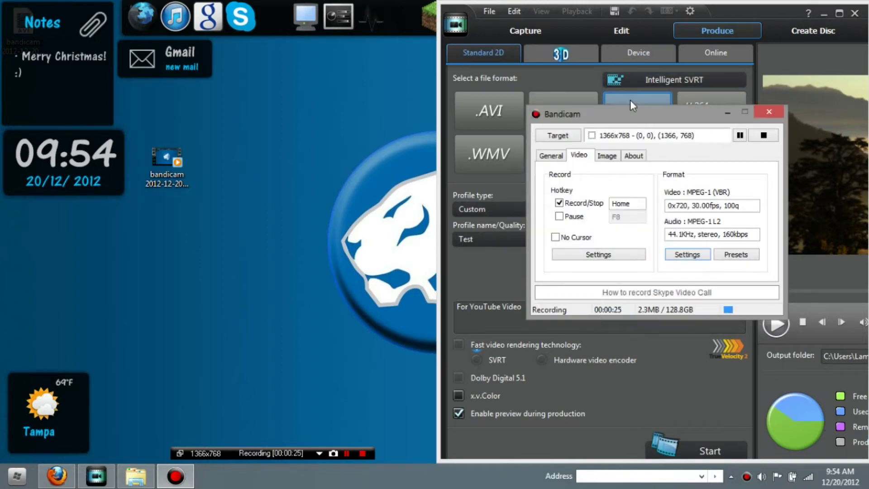
{"action": "left_click_drag", "start_coordinate": [634, 114], "coordinate": [561, 137]}
{"action": "left_click", "coordinate": [654, 136]}
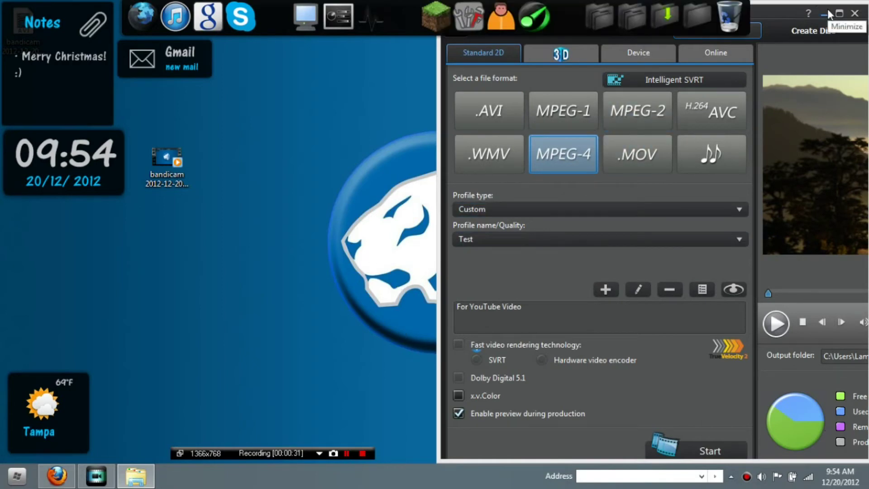
Step: Bring back YouTube's specifications page and set the Test profile's video to High Profile with CABAC entropy coding
{"action": "left_click", "coordinate": [56, 475]}
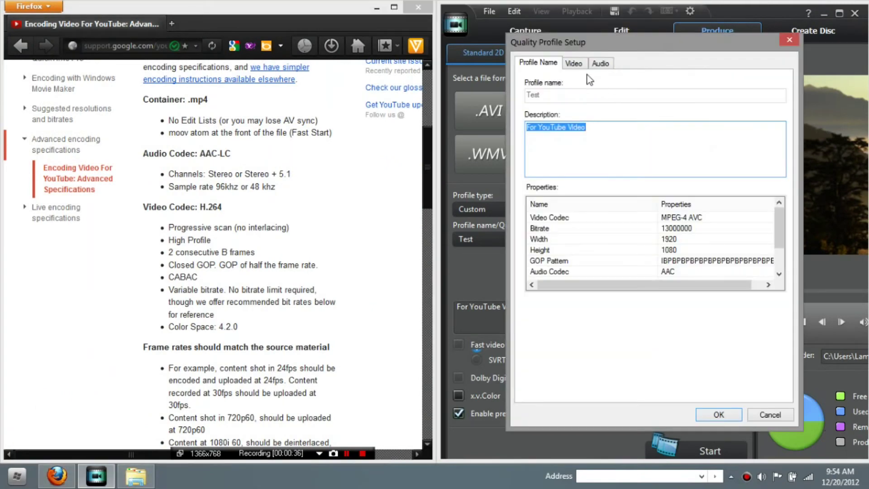
{"action": "left_click", "coordinate": [576, 64]}
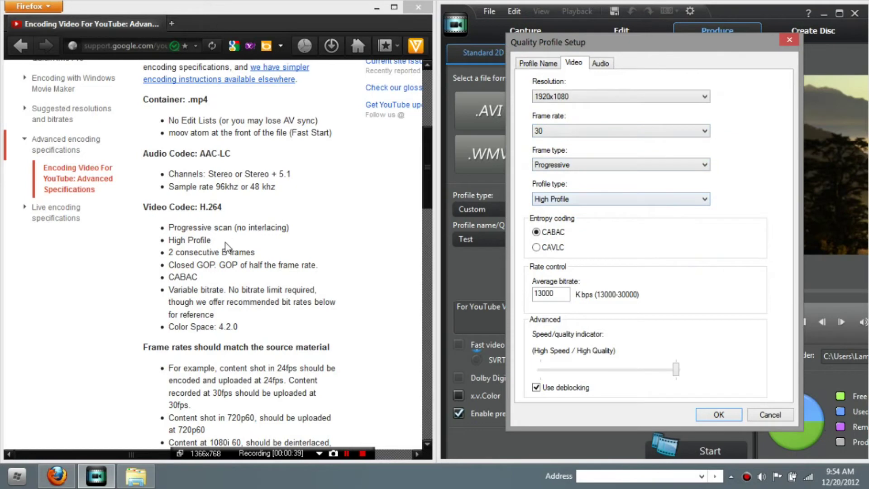
{"action": "left_click", "coordinate": [541, 199]}
{"action": "left_click", "coordinate": [541, 199]}
{"action": "left_click", "coordinate": [537, 231]}
Step: Try the 1280x720 resolution for the Test profile's video
{"action": "left_click", "coordinate": [564, 96]}
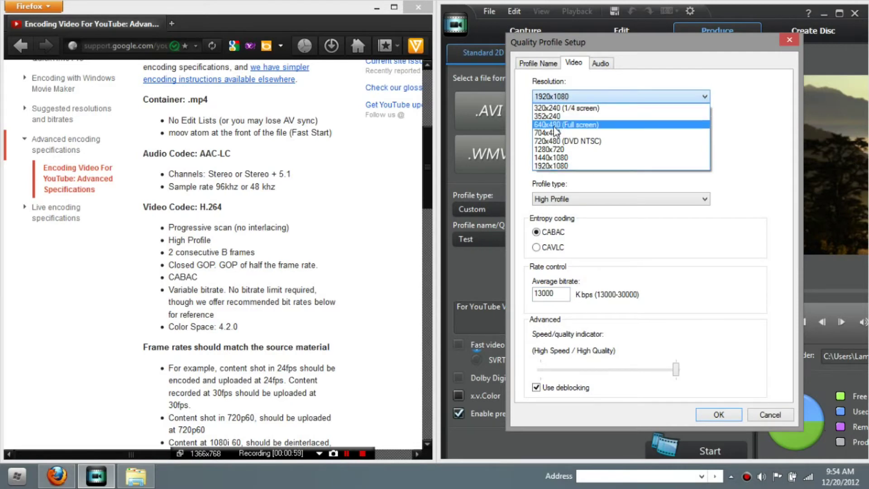
{"action": "left_click", "coordinate": [541, 153]}
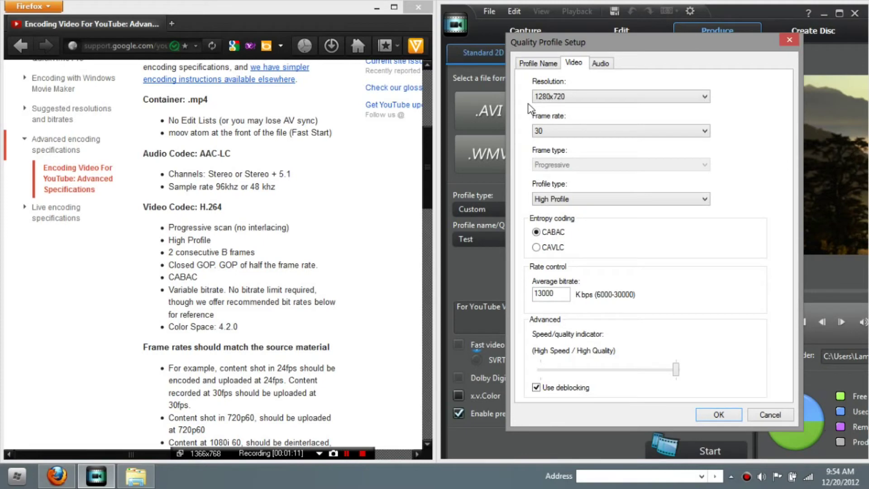
Step: Check YouTube's recommended resolutions and set the Test profile's resolution to 1920x1080
{"action": "left_click_drag", "start_coordinate": [428, 152], "coordinate": [428, 204]}
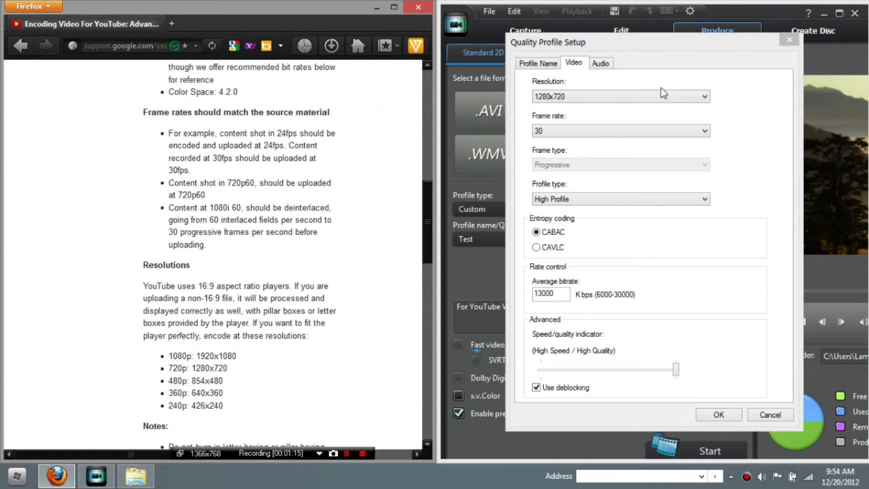
{"action": "left_click", "coordinate": [569, 101]}
{"action": "left_click", "coordinate": [566, 165]}
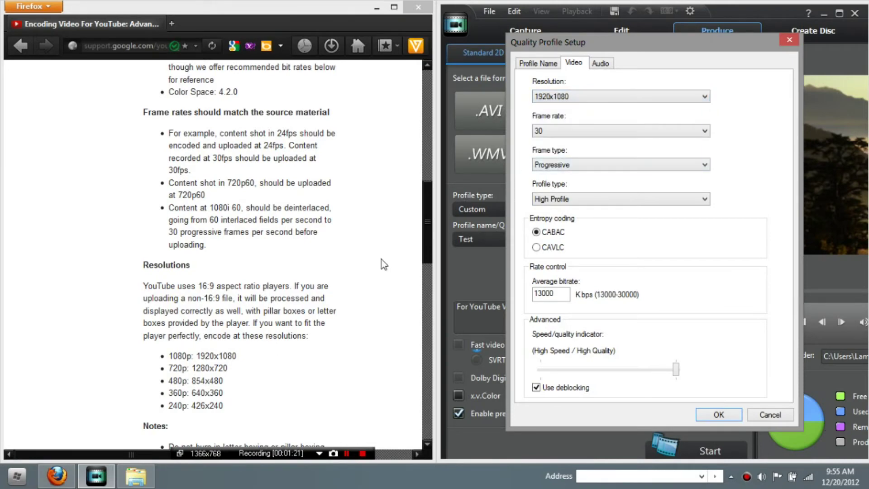
{"action": "left_click", "coordinate": [566, 97]}
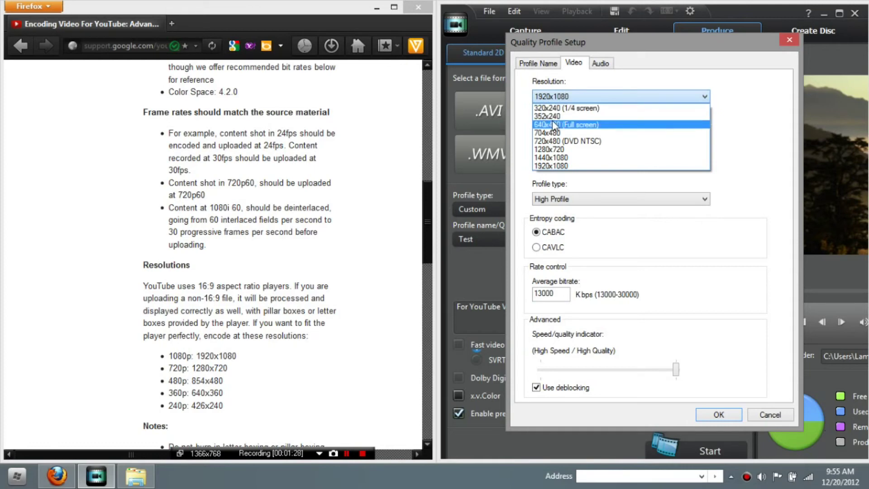
{"action": "left_click", "coordinate": [556, 97]}
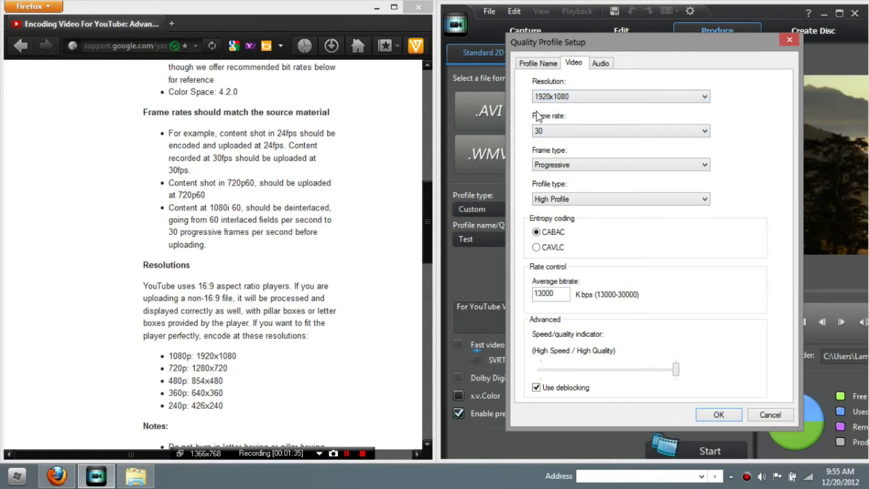
{"action": "left_click", "coordinate": [539, 97]}
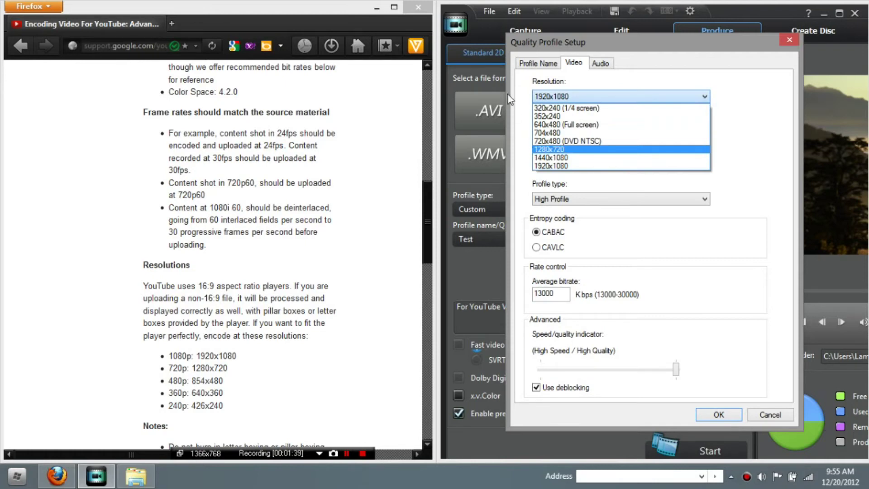
{"action": "left_click", "coordinate": [498, 77]}
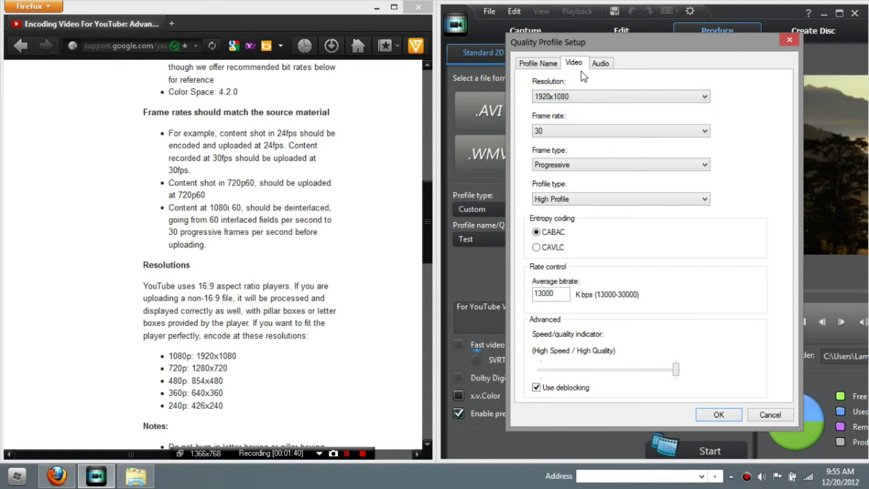
Step: Set the Test profile's audio to AAC, Stereo and 96 Kbps, following YouTube's audio specifications, and save the profile
{"action": "left_click", "coordinate": [599, 64]}
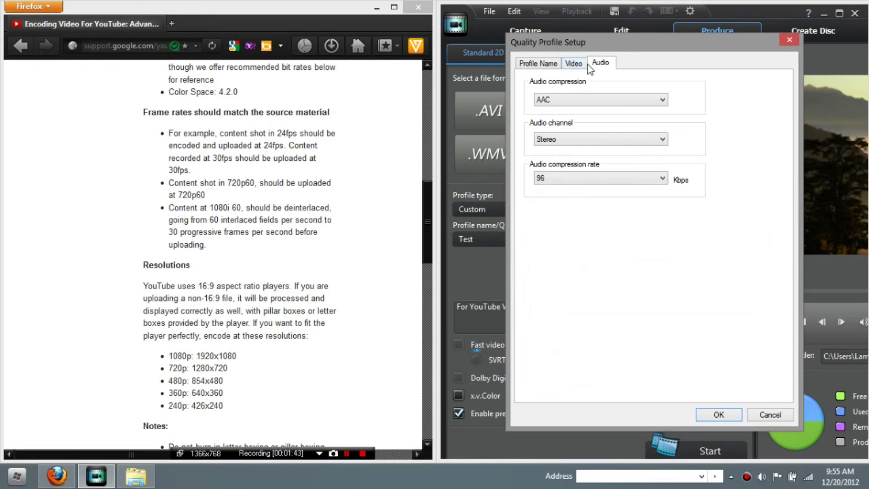
{"action": "left_click", "coordinate": [429, 168]}
{"action": "left_click_drag", "start_coordinate": [428, 166], "coordinate": [426, 132]}
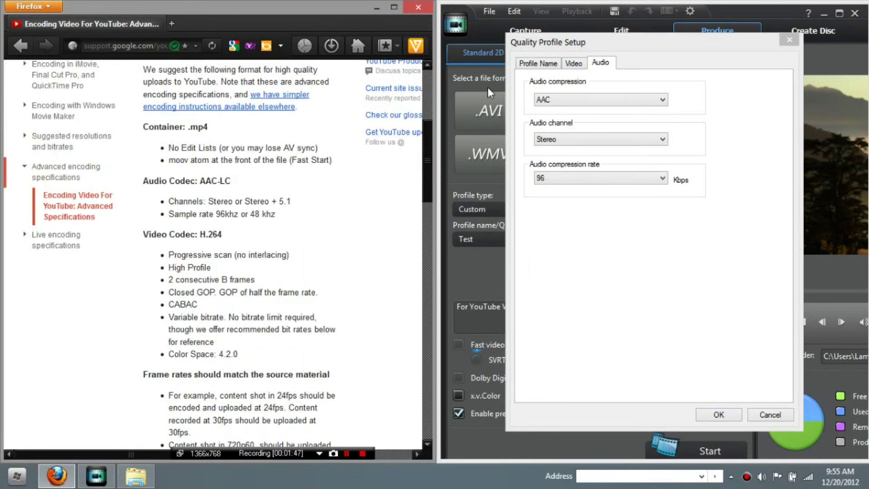
{"action": "left_click", "coordinate": [537, 101]}
{"action": "left_click", "coordinate": [537, 140]}
{"action": "left_click", "coordinate": [536, 143]}
{"action": "left_click", "coordinate": [546, 180]}
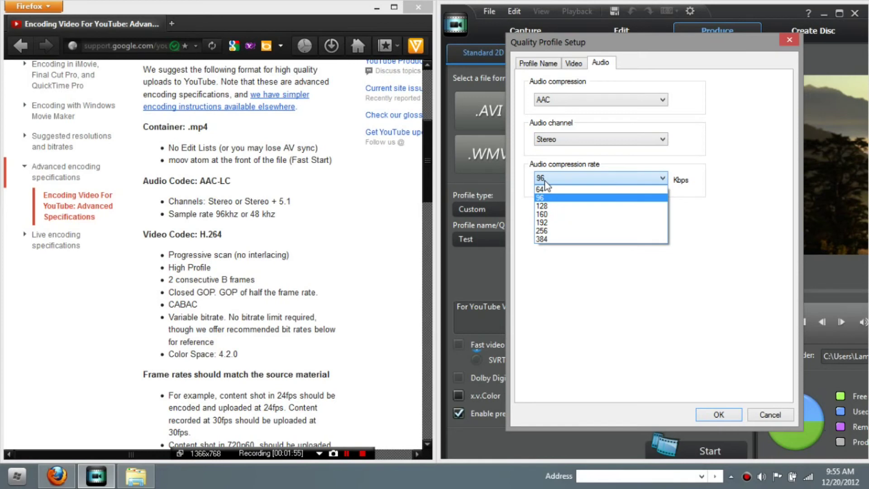
{"action": "left_click", "coordinate": [545, 197]}
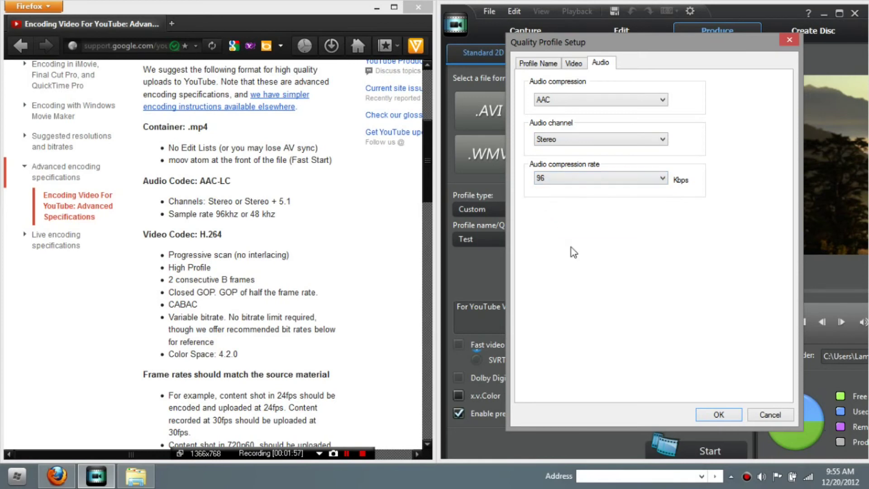
{"action": "left_click", "coordinate": [704, 416]}
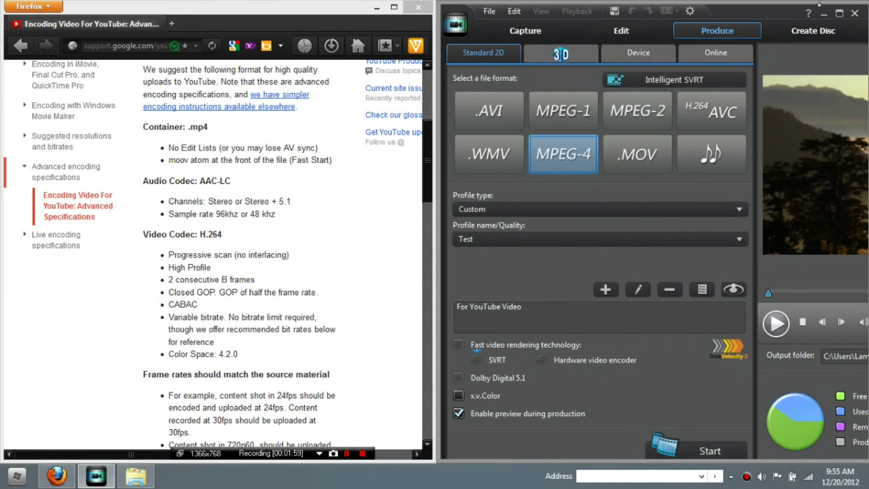
Step: Maximize the video editor's window and try to select the hardware video encoder for fast rendering of the Test profile
{"action": "left_click", "coordinate": [838, 12]}
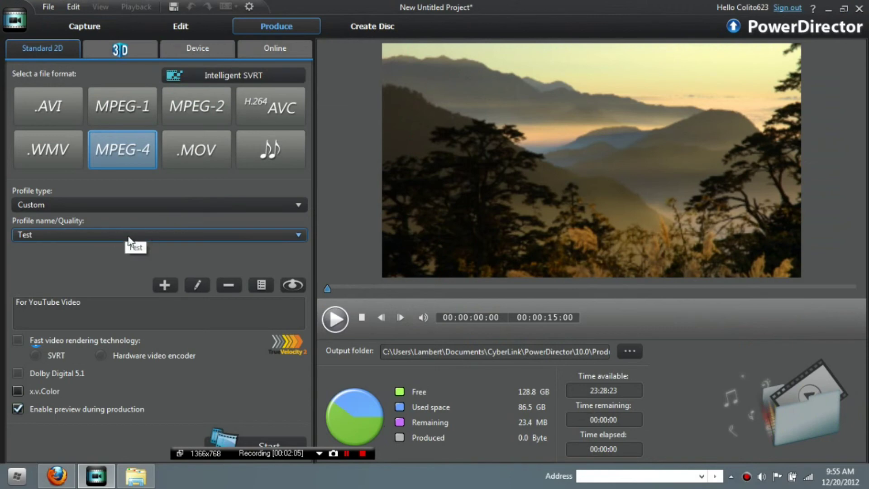
{"action": "left_click", "coordinate": [149, 355]}
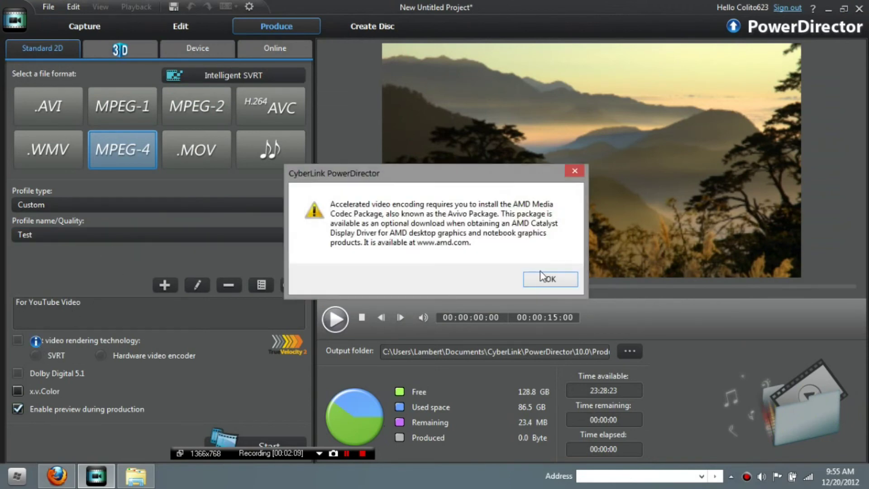
{"action": "left_click", "coordinate": [548, 277]}
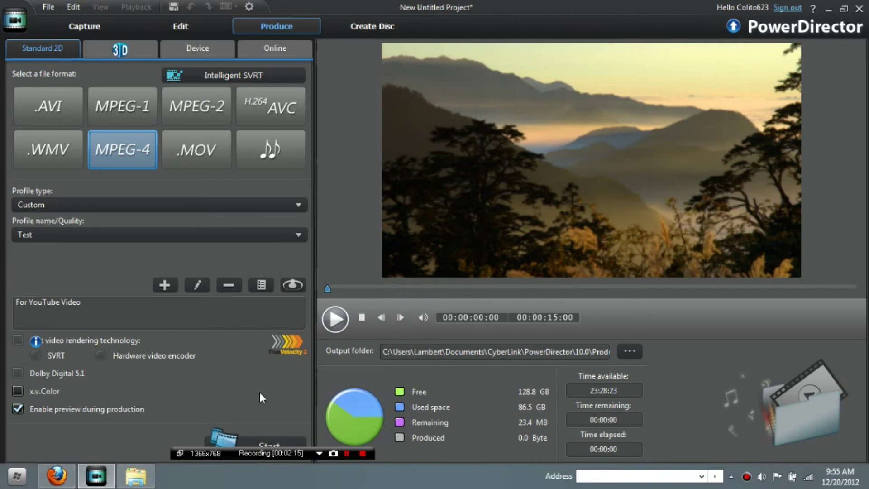
{"action": "key", "text": "super"}
{"action": "key", "text": "super"}
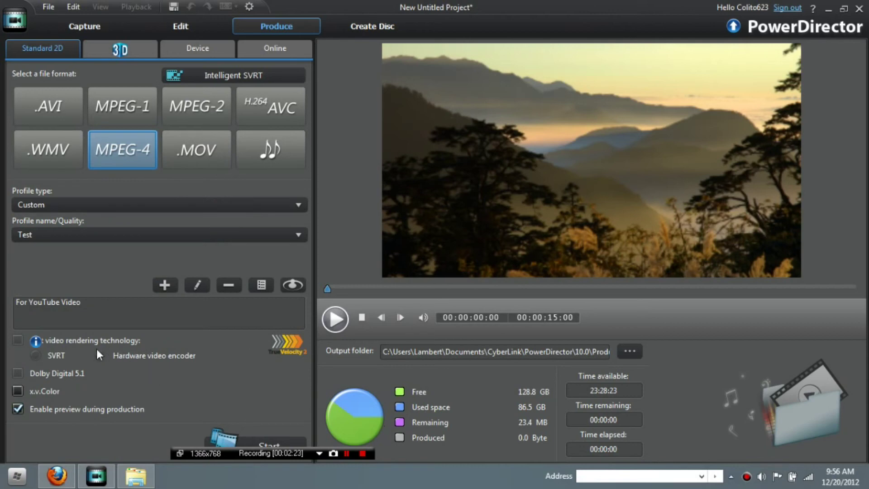
{"action": "left_click_drag", "start_coordinate": [285, 453], "coordinate": [433, 282]}
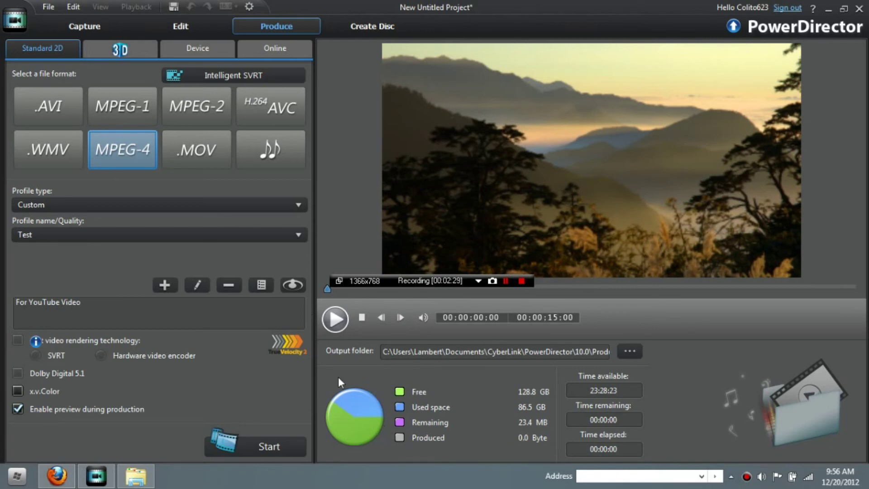
Step: Try the AVI file format with the DV-AVI type and NTSC quality, and return to the MPEG-4 format
{"action": "left_click", "coordinate": [71, 119]}
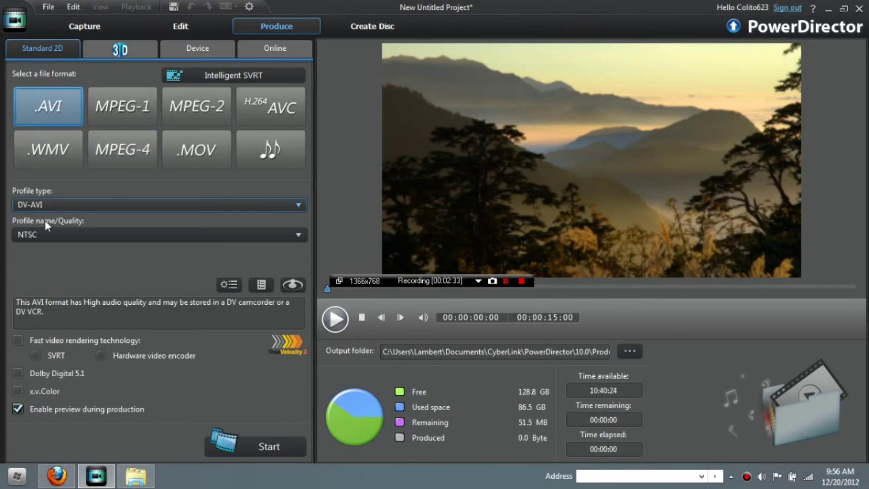
{"action": "left_click", "coordinate": [45, 235]}
{"action": "left_click", "coordinate": [45, 248]}
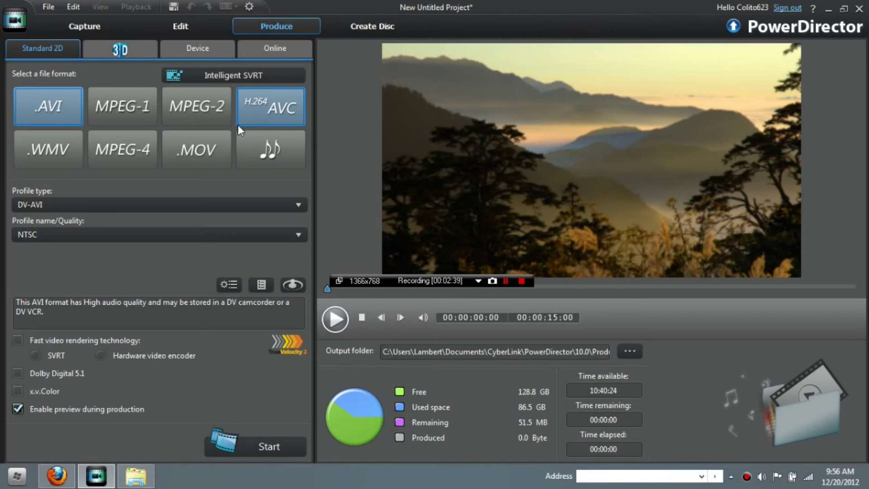
{"action": "left_click", "coordinate": [108, 157]}
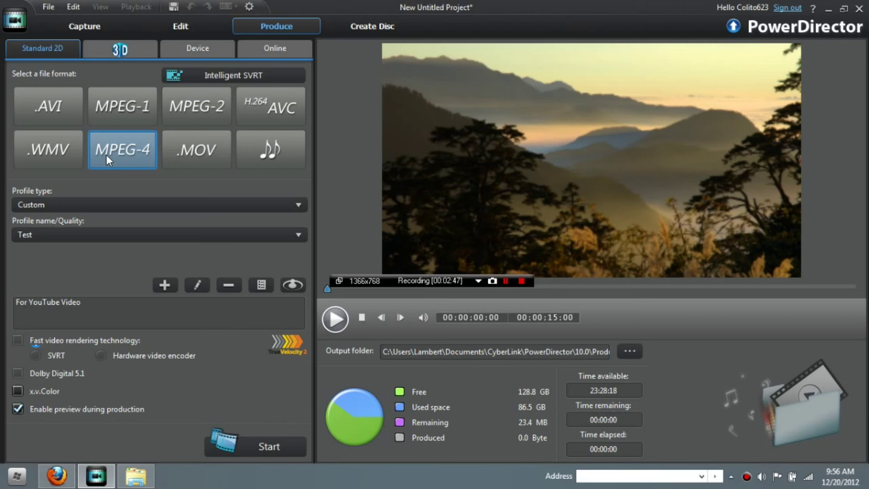
Step: Return to the editing workspace and delete the tulips, birdbath and aerial clips from the first video track
{"action": "left_click", "coordinate": [185, 33]}
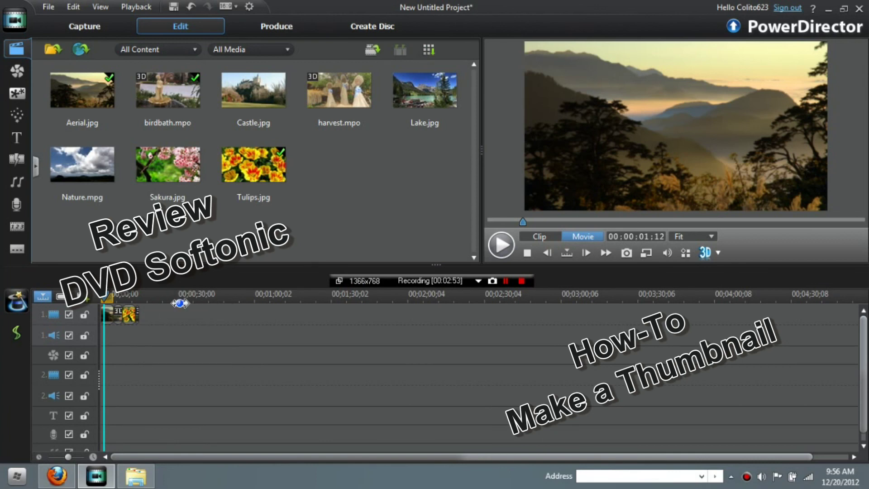
{"action": "left_click", "coordinate": [129, 312]}
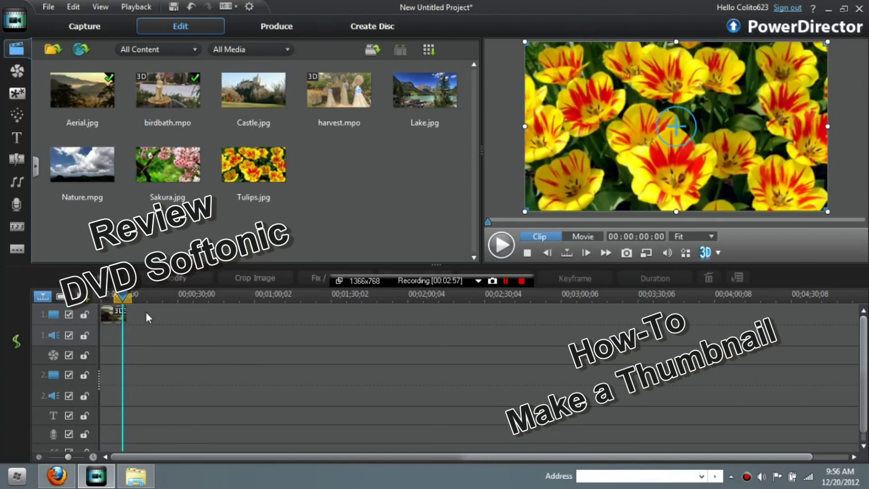
{"action": "left_click", "coordinate": [132, 315]}
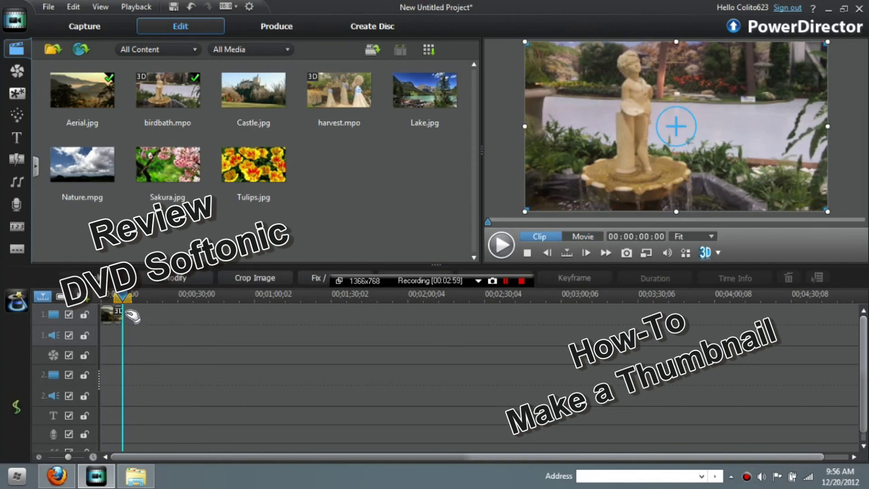
{"action": "key", "text": "Delete"}
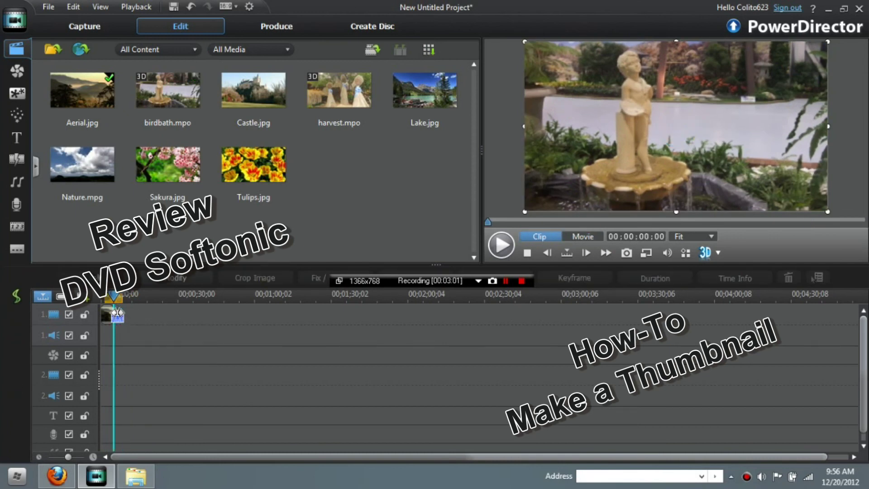
{"action": "left_click", "coordinate": [111, 316]}
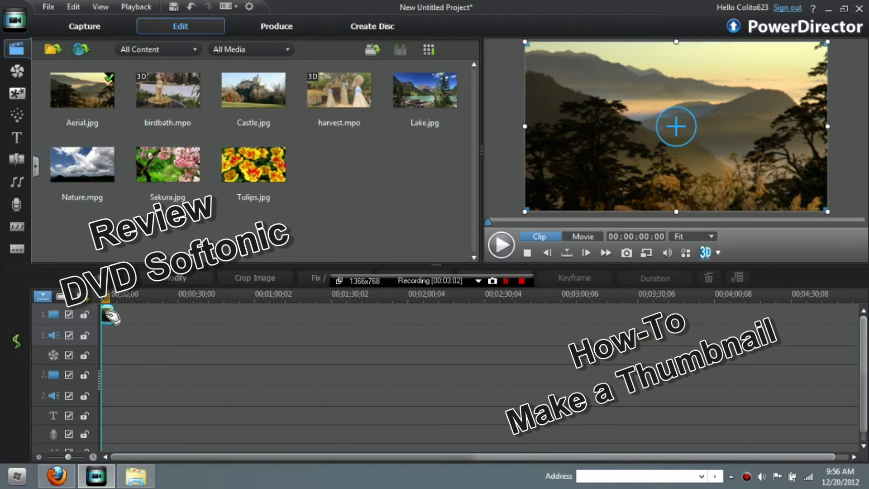
{"action": "key", "text": "Delete"}
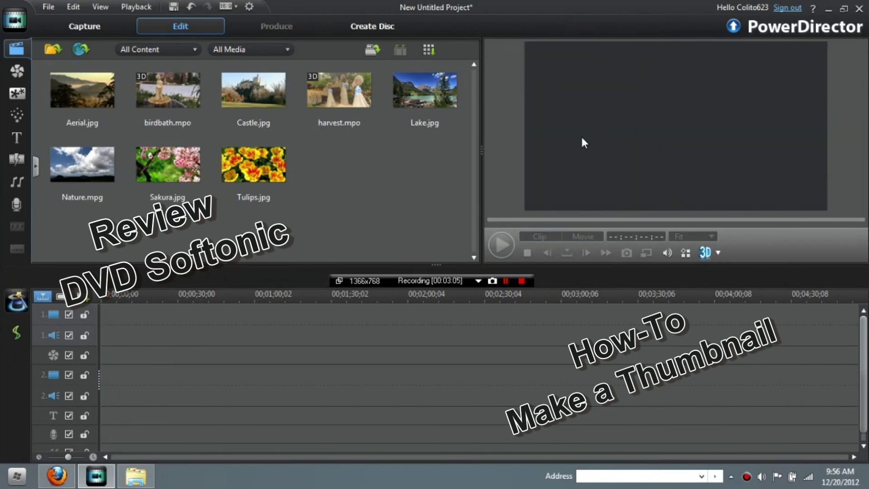